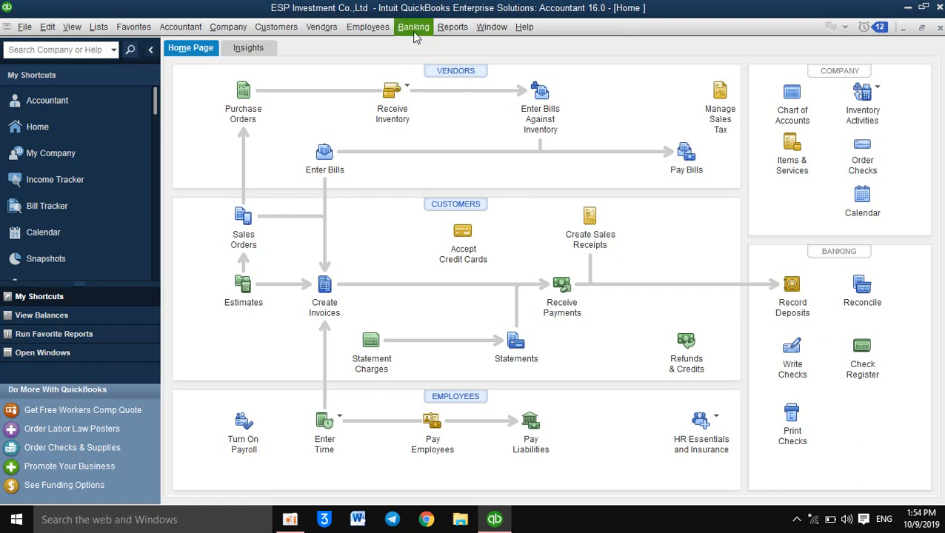
Step: Open a new Make Deposits form and choose 1001 · Cash as the account to deposit to
{"action": "left_click", "coordinate": [413, 27]}
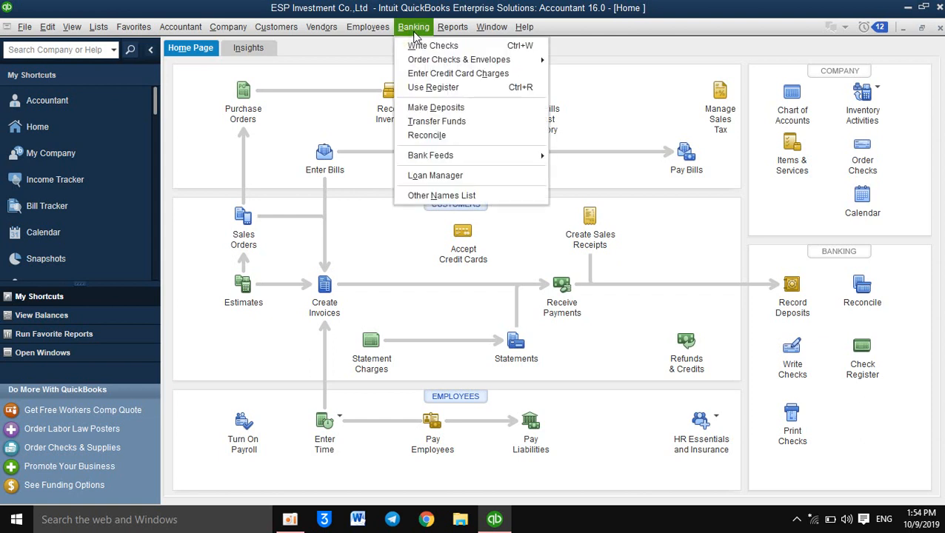
{"action": "left_click", "coordinate": [403, 110]}
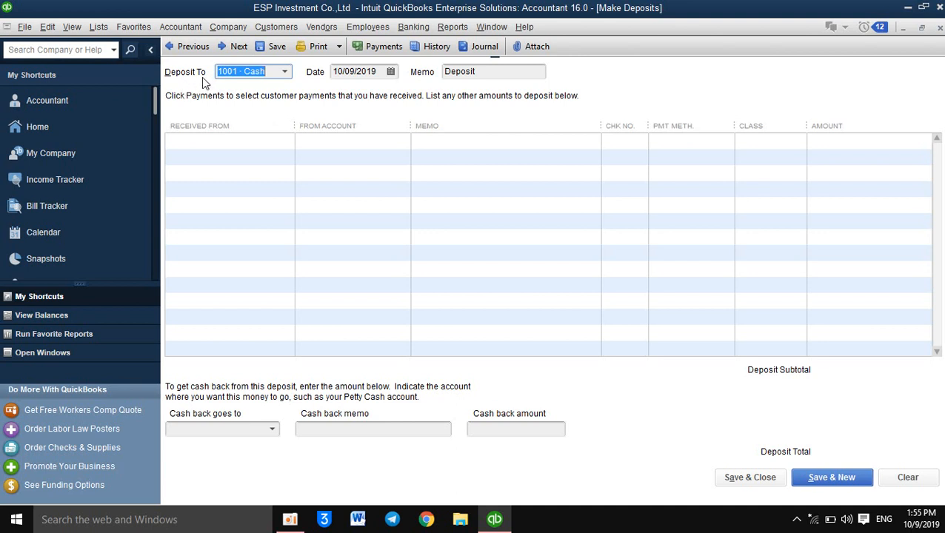
{"action": "left_click", "coordinate": [285, 74]}
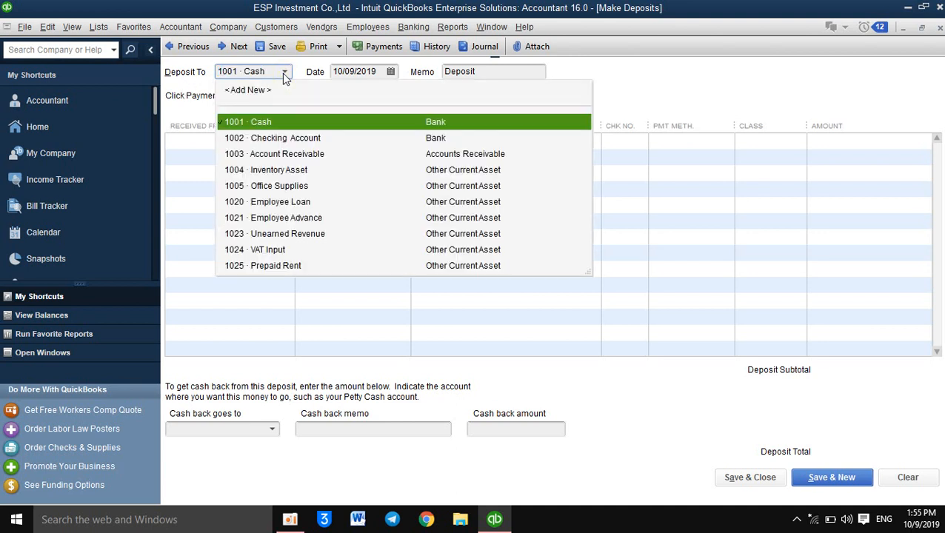
{"action": "left_click", "coordinate": [289, 122]}
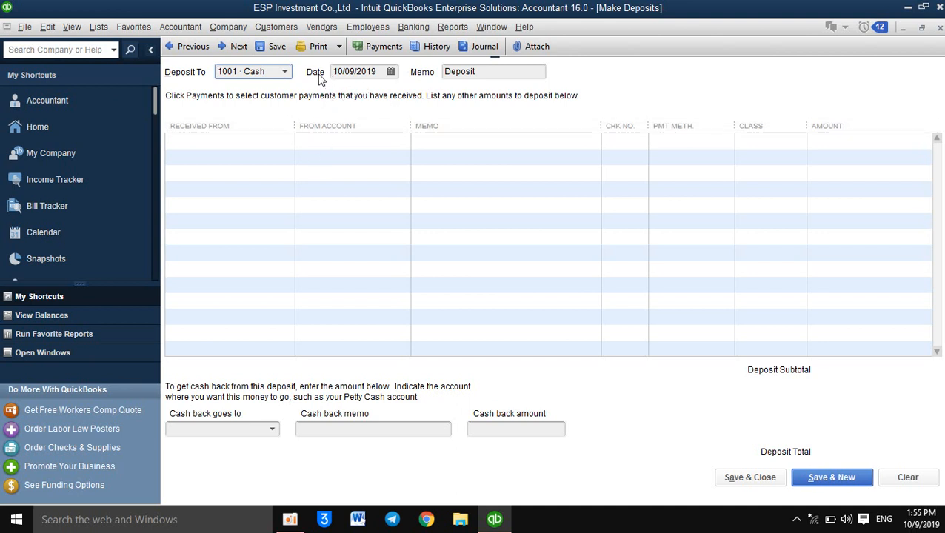
Step: Pick 10/09/2019 as the deposit date and move to the deposit's memo field
{"action": "left_click", "coordinate": [393, 75]}
{"action": "left_click", "coordinate": [391, 73]}
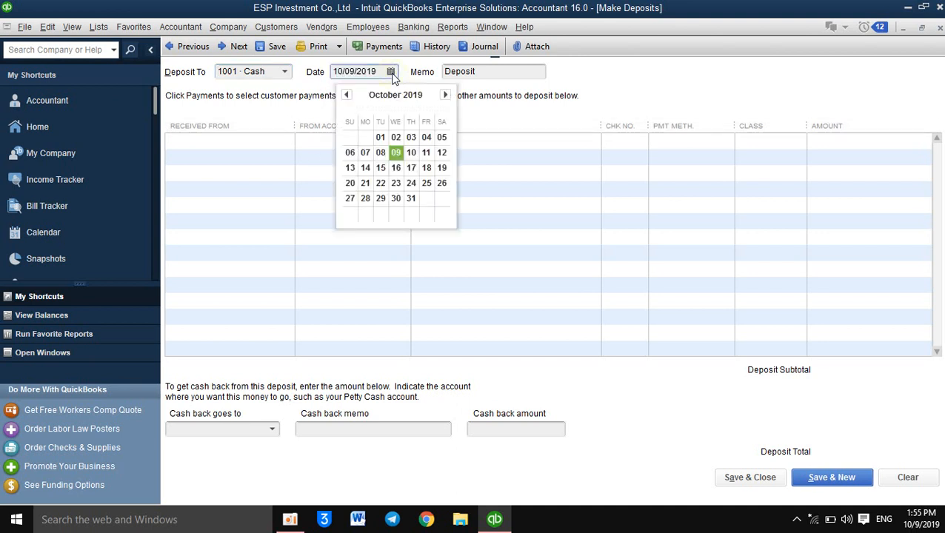
{"action": "left_click", "coordinate": [392, 73]}
{"action": "left_click", "coordinate": [391, 73]}
{"action": "left_click", "coordinate": [397, 154]}
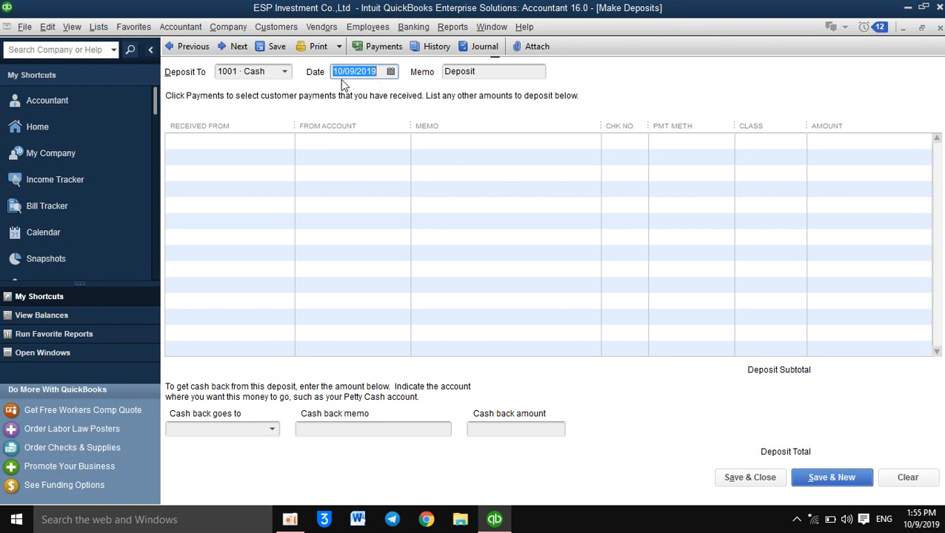
{"action": "left_click", "coordinate": [490, 75]}
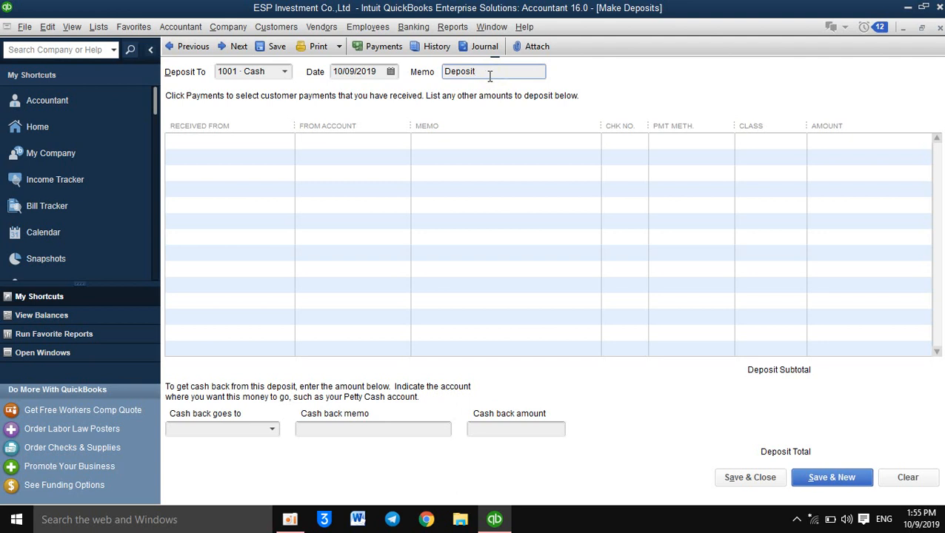
Step: Start adding a new name of type Other for the payer on the first deposit line
{"action": "left_click", "coordinate": [220, 143]}
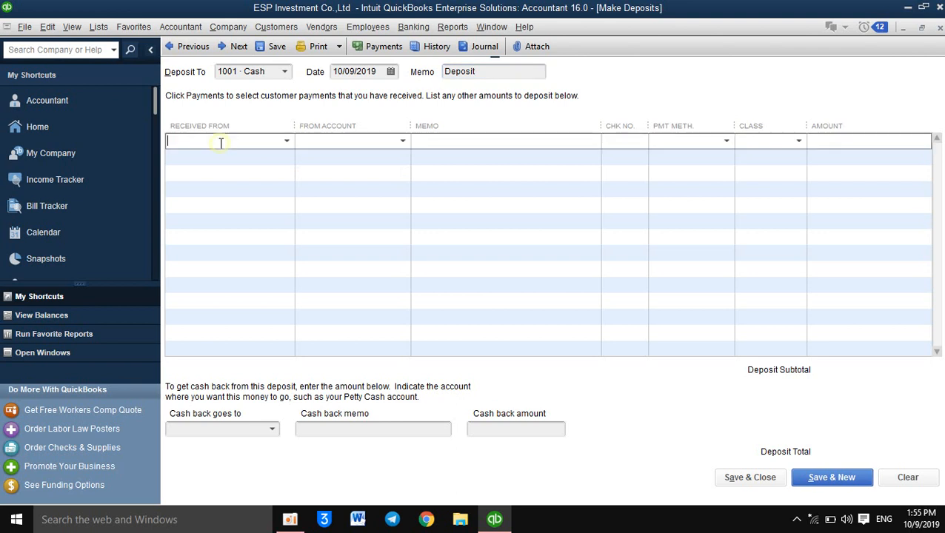
{"action": "left_click", "coordinate": [286, 142]}
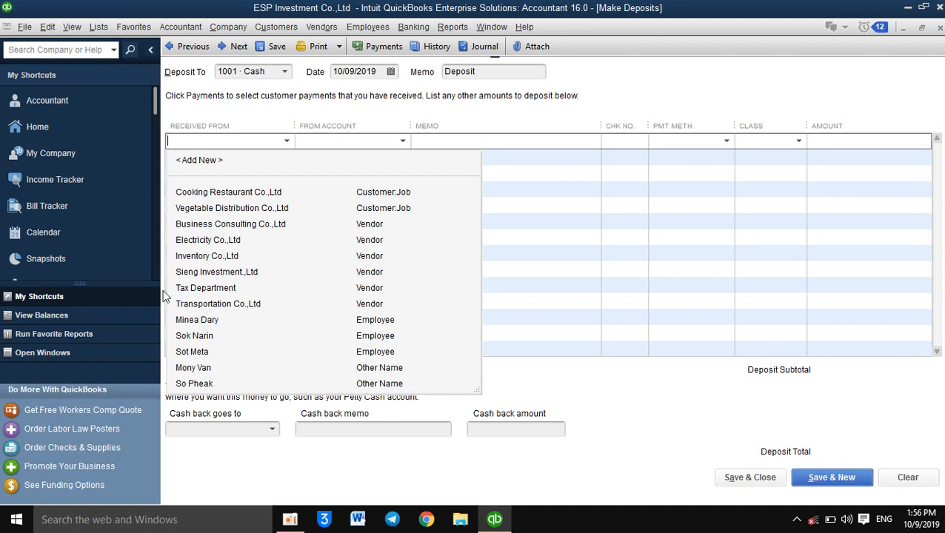
{"action": "left_click", "coordinate": [216, 163]}
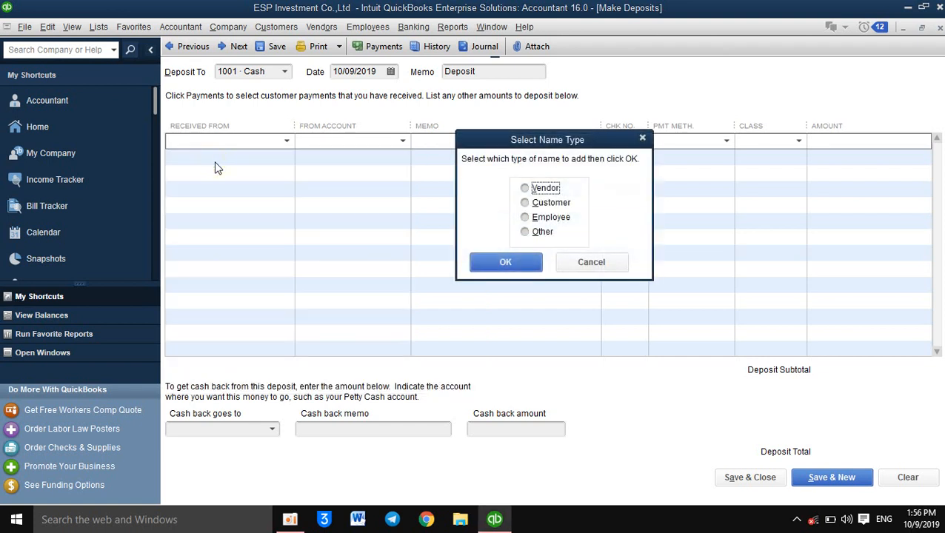
{"action": "left_click", "coordinate": [525, 233]}
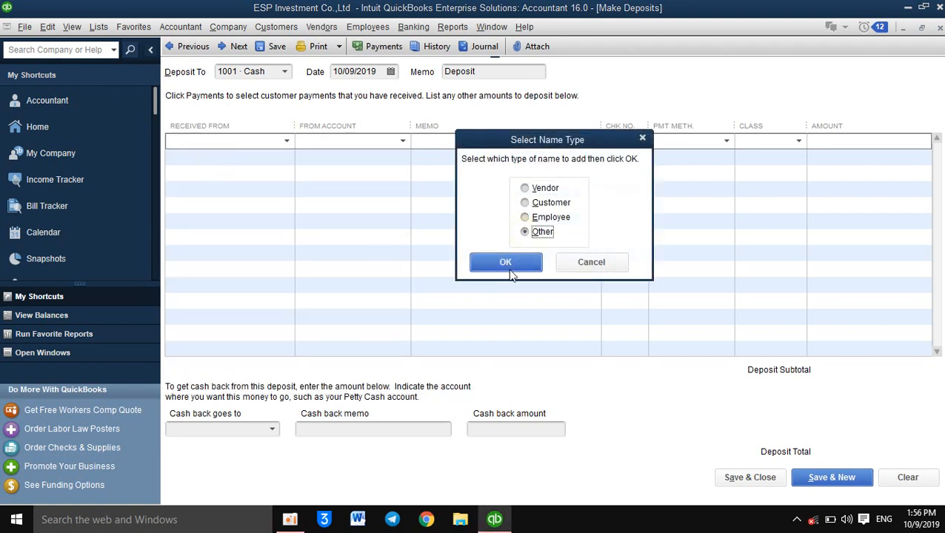
{"action": "left_click", "coordinate": [510, 259]}
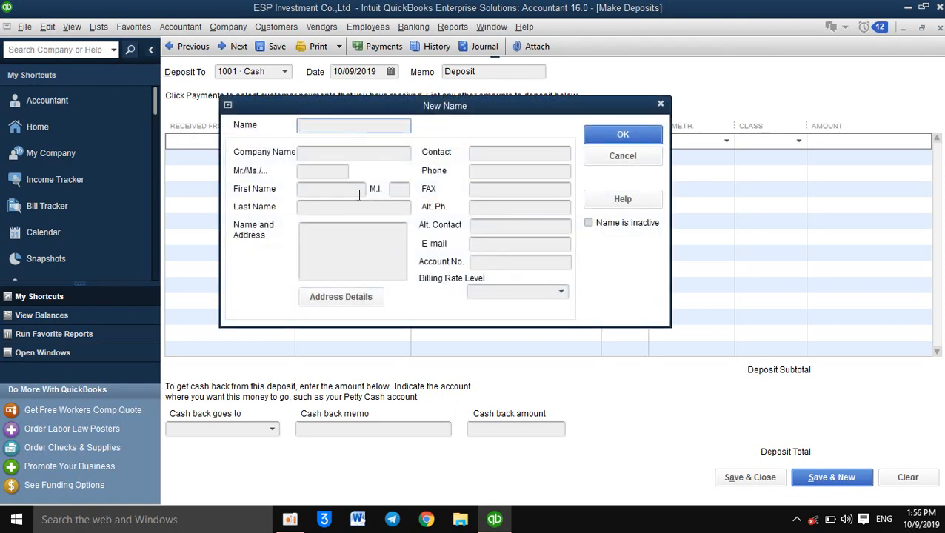
Step: Enter the shareholder's full name and set the company name to ESP Investment Co.,Ltd
{"action": "key", "text": "Tab"}
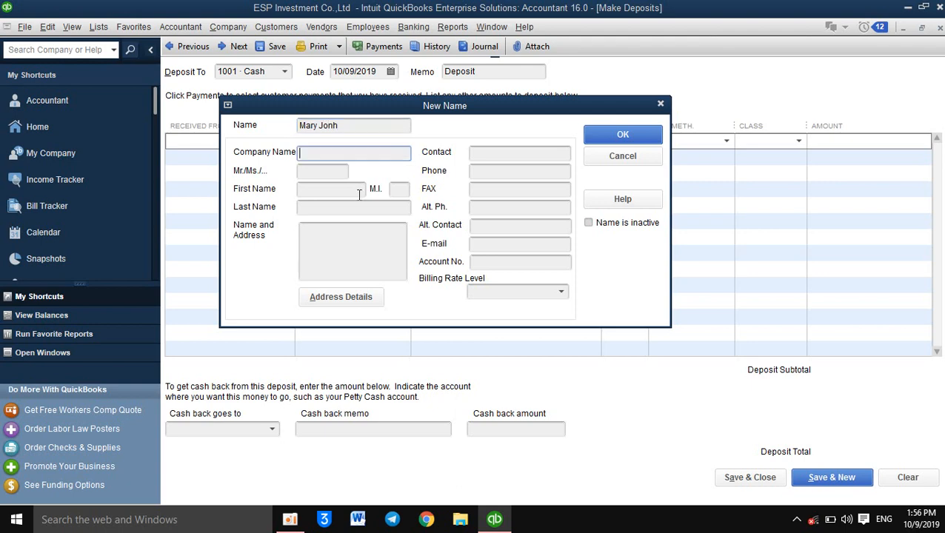
{"action": "type", "text": "ESP Investment Co."}
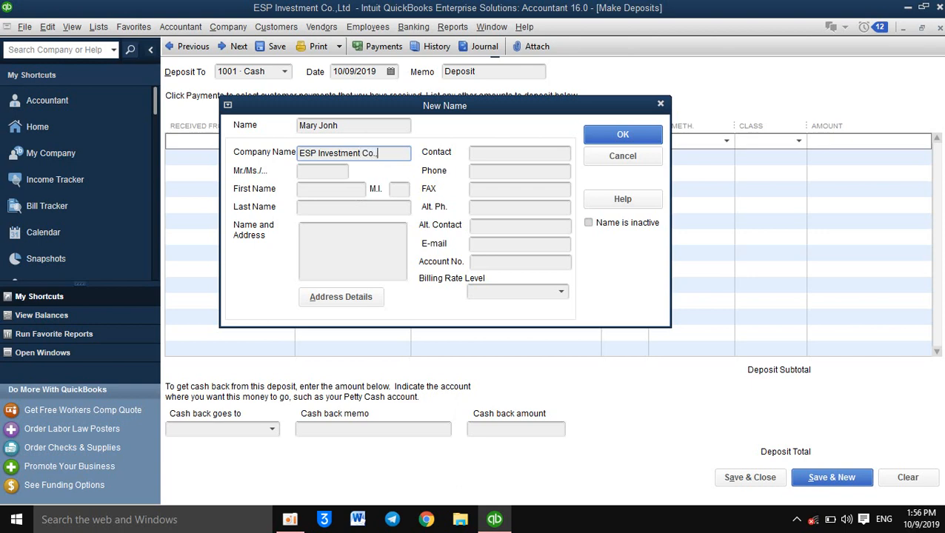
{"action": "type", "text": ",Ltd"}
{"action": "key", "text": "Tab"}
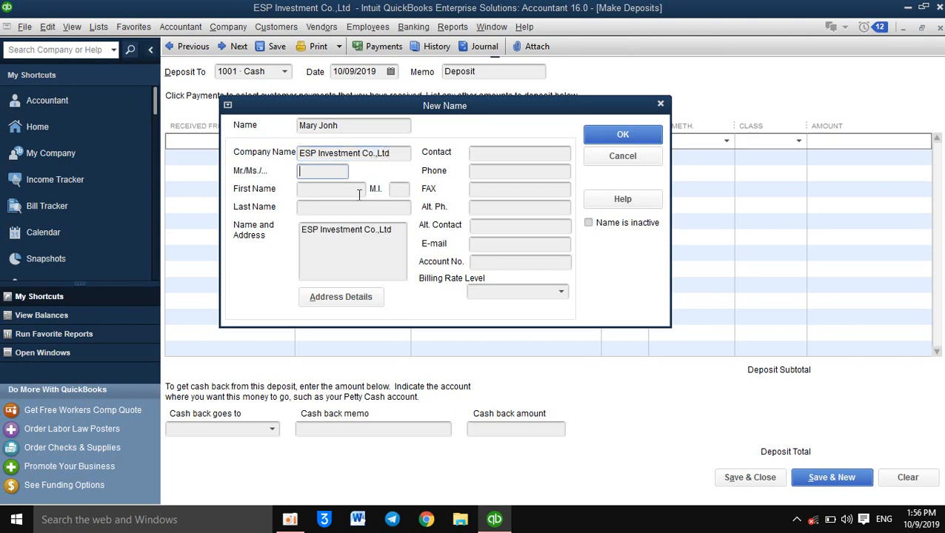
Step: Fill in the new contact's title as Mr. along with the shareholder's first and last name
{"action": "type", "text": "Mrs."}
{"action": "key", "text": "Tab"}
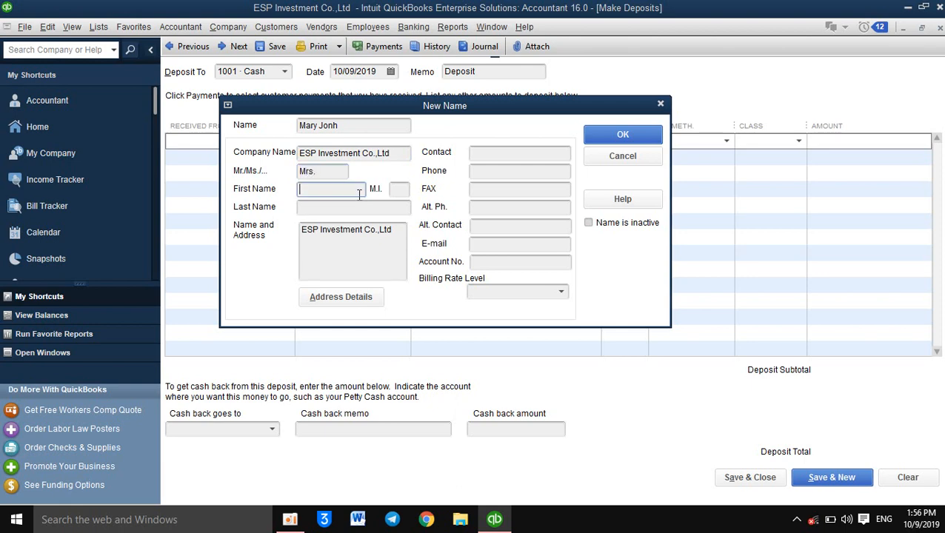
{"action": "type", "text": "M"}
{"action": "key", "text": "BackSpace"}
{"action": "key", "text": "Tab"}
{"action": "left_click", "coordinate": [354, 194]}
{"action": "key", "text": "Tab"}
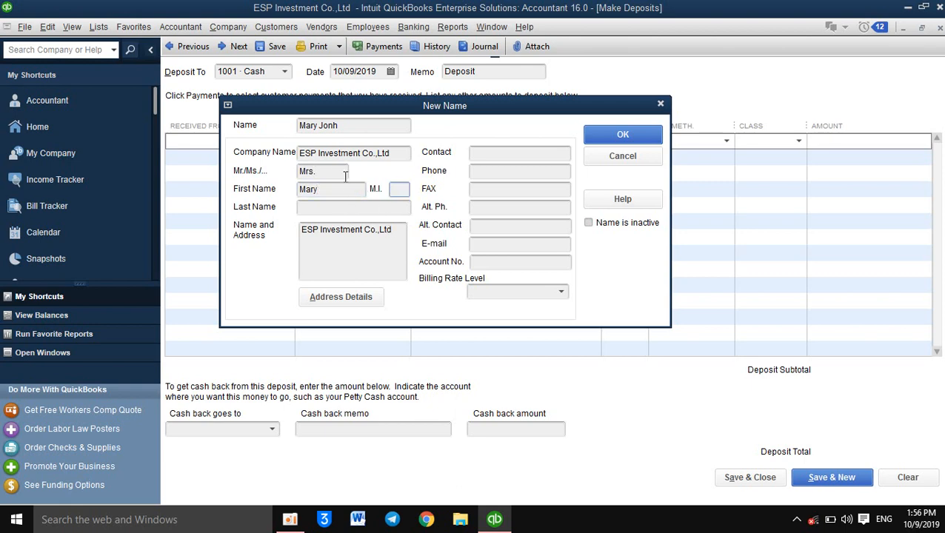
{"action": "left_click_drag", "start_coordinate": [334, 169], "coordinate": [312, 171]}
{"action": "key", "text": "BackSpace"}
{"action": "key", "text": "Tab"}
{"action": "key", "text": "Tab"}
{"action": "key", "text": "Tab"}
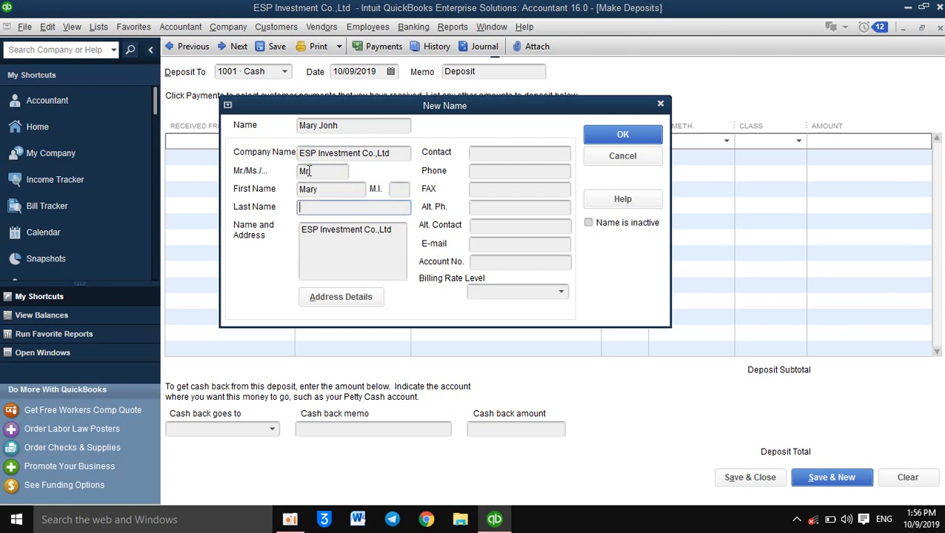
{"action": "key", "text": "Tab"}
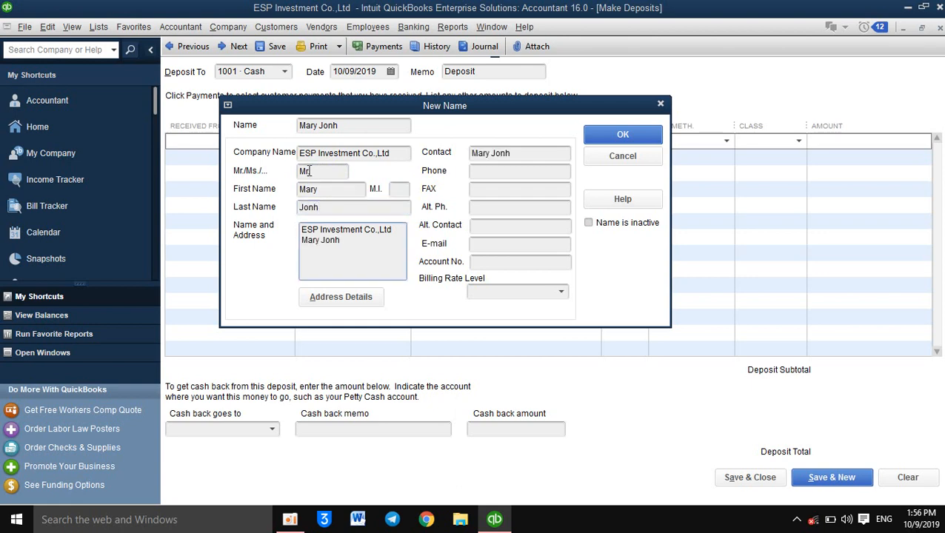
Step: Fill in the contact's phone number and e-mail address, and save the new name
{"action": "left_click", "coordinate": [532, 177]}
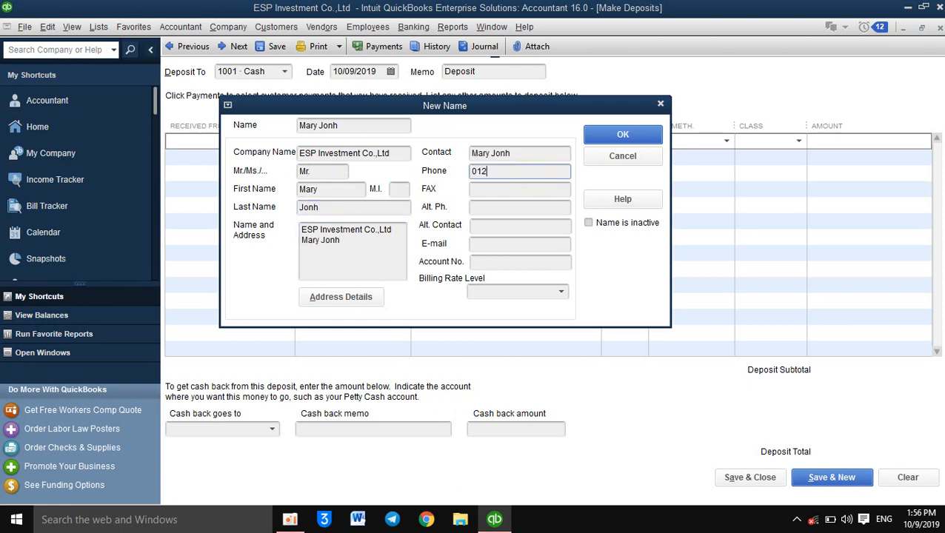
{"action": "left_click_drag", "start_coordinate": [541, 171], "coordinate": [455, 171]}
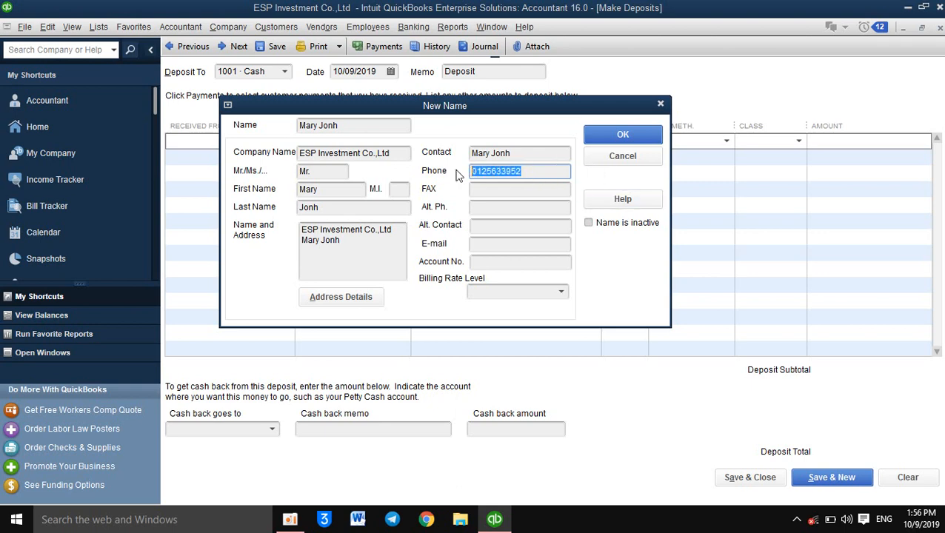
{"action": "left_click", "coordinate": [490, 245]}
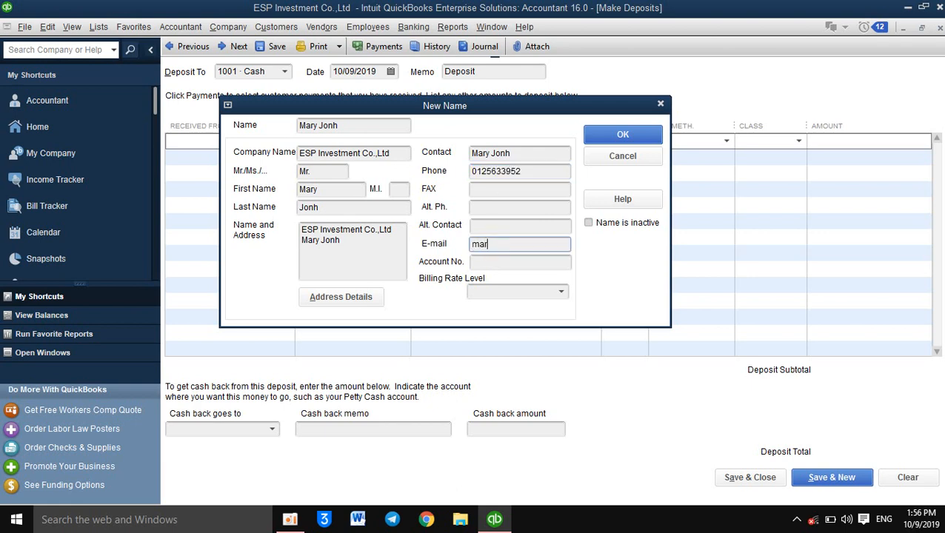
{"action": "left_click", "coordinate": [627, 132]}
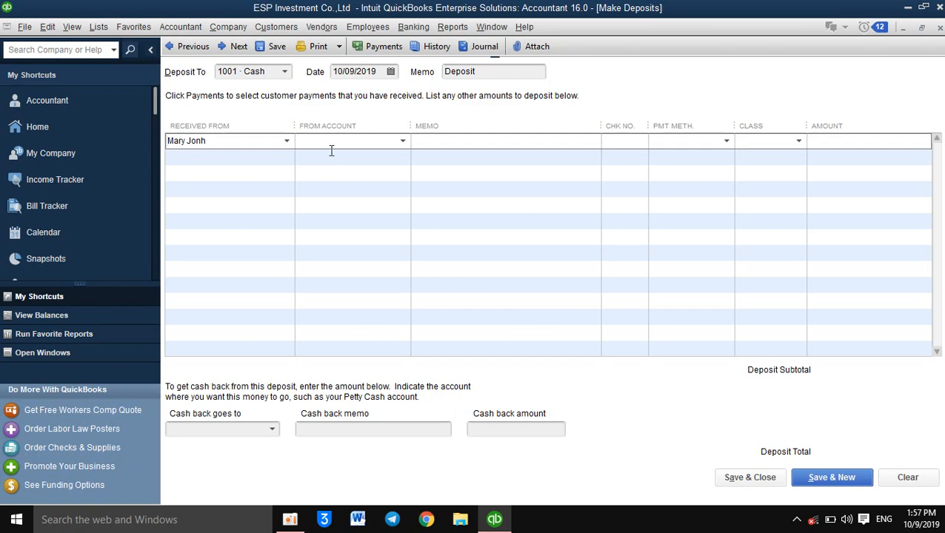
Step: Start adding a new account of type Equity as the source account of the first deposit line
{"action": "left_click", "coordinate": [401, 143]}
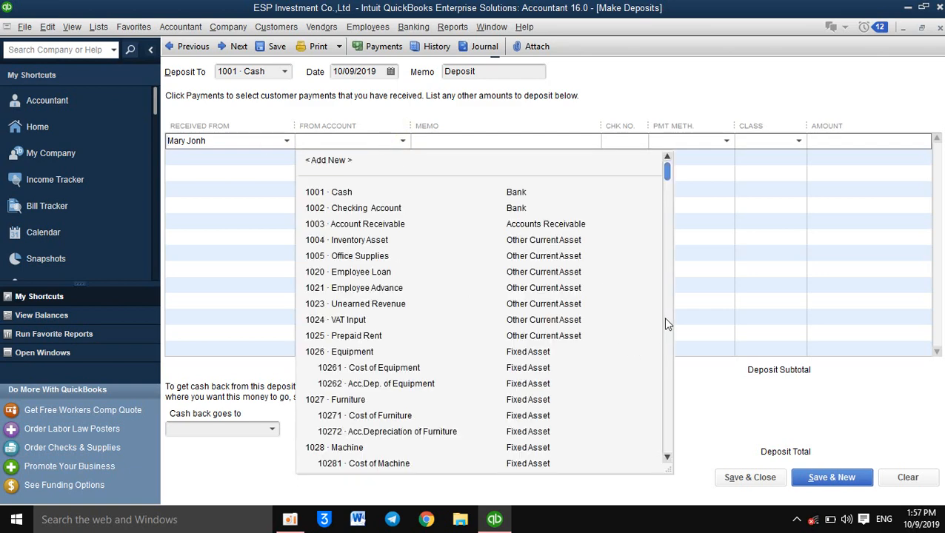
{"action": "left_click_drag", "start_coordinate": [667, 172], "coordinate": [678, 289]}
{"action": "left_click", "coordinate": [678, 288]}
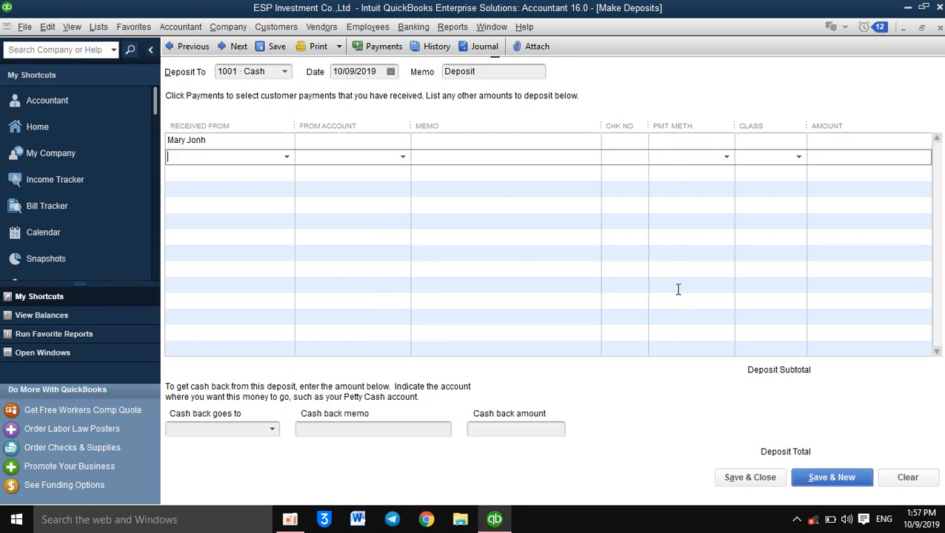
{"action": "type", "text": "3"}
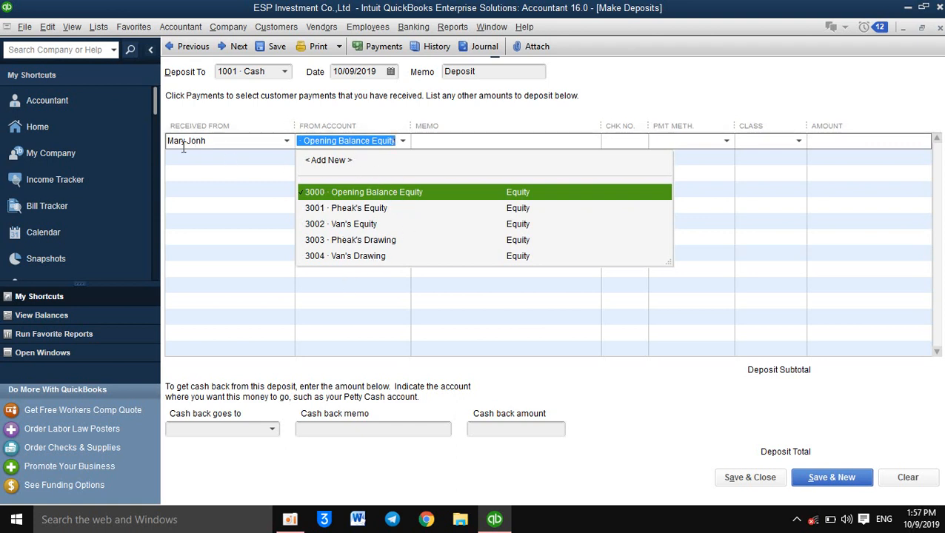
{"action": "left_click", "coordinate": [339, 163]}
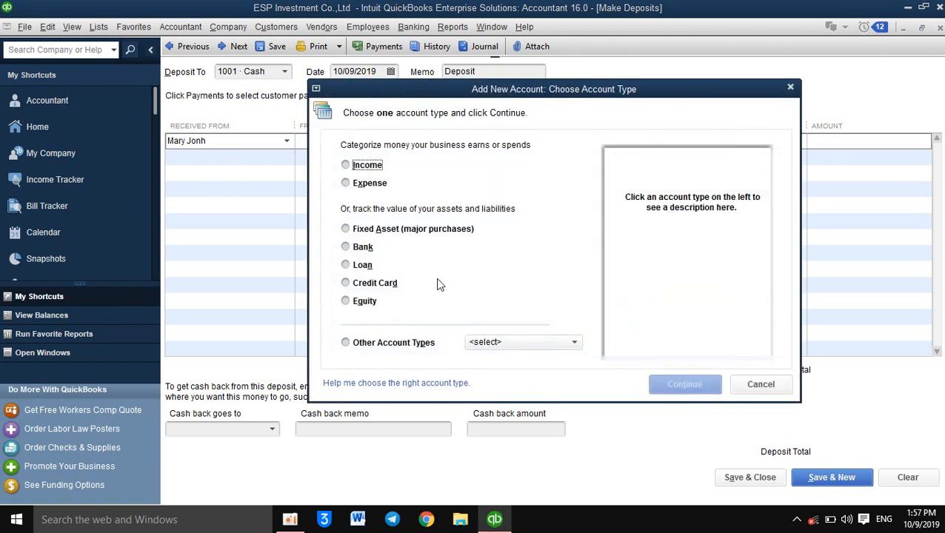
{"action": "left_click", "coordinate": [348, 303]}
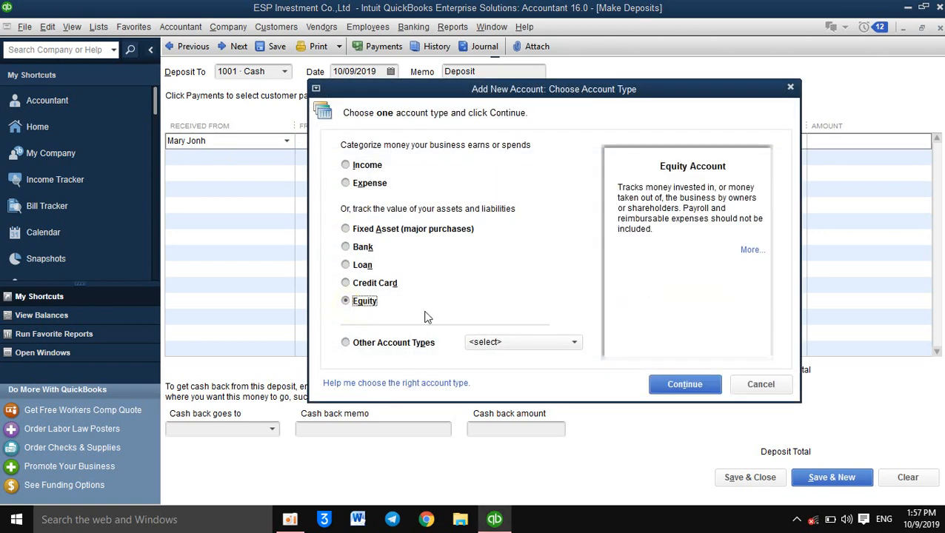
{"action": "left_click", "coordinate": [673, 390]}
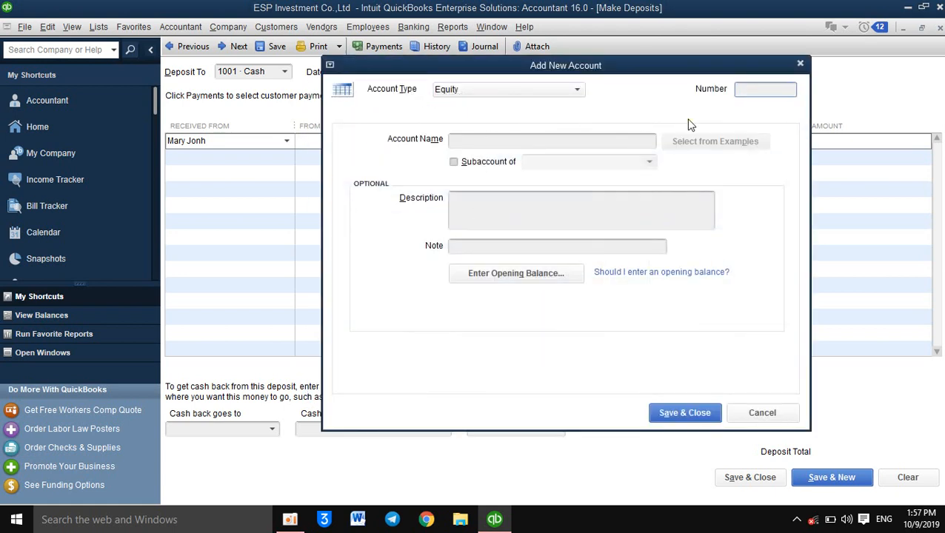
Step: Give the new equity account the number 3005 and name it as the new shareholder's equity, using their last name
{"action": "type", "text": "3005"}
{"action": "left_click", "coordinate": [530, 139]}
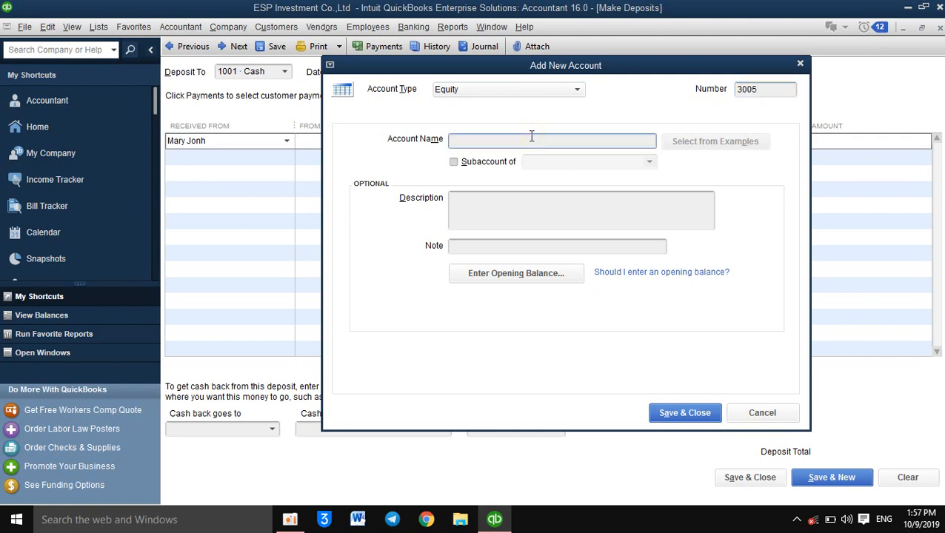
{"action": "type", "text": "Ma"}
{"action": "key", "text": "BackSpace"}
{"action": "key", "text": "BackSpace"}
{"action": "type", "text": "Jonh's Equity"}
{"action": "key", "text": "Tab"}
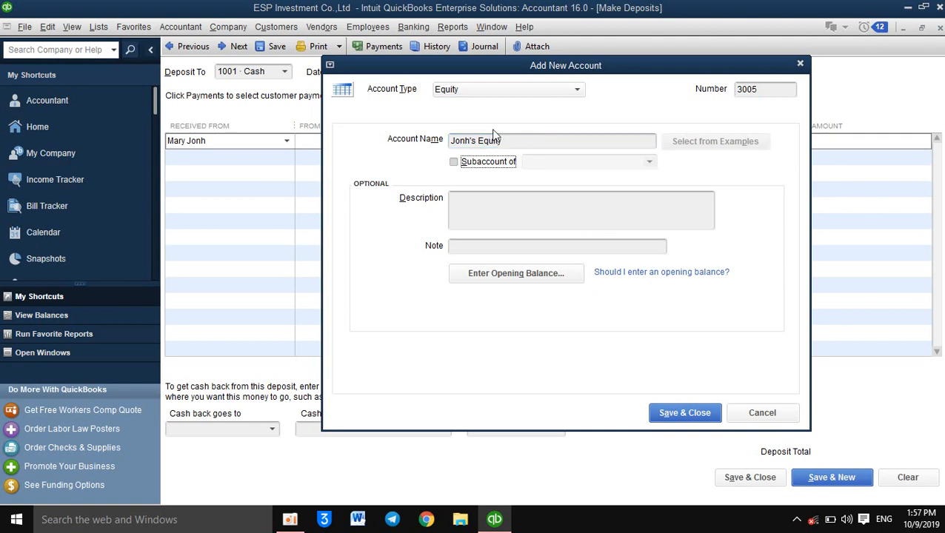
Step: Describe the new account as "Shareholder investment" and save it
{"action": "left_click", "coordinate": [476, 200]}
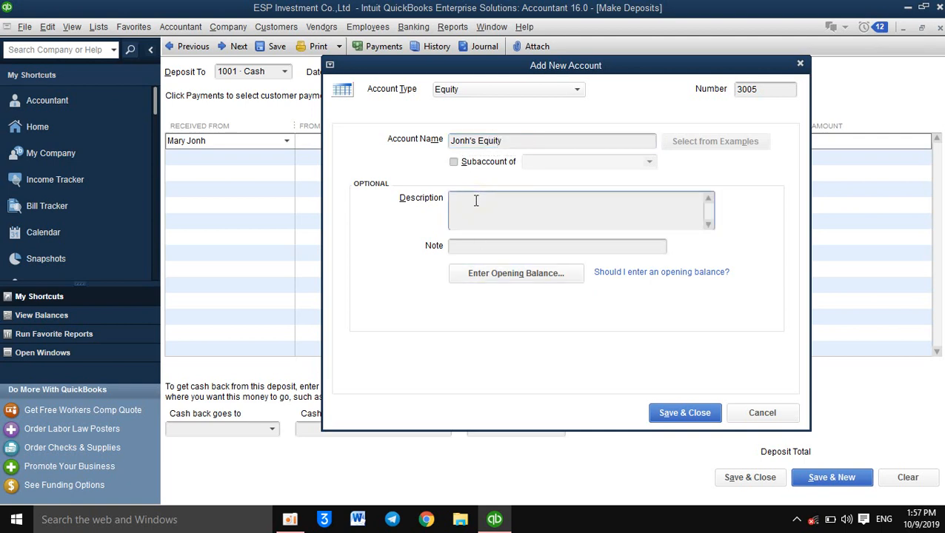
{"action": "type", "text": "Shareholder investment"}
{"action": "left_click", "coordinate": [678, 419]}
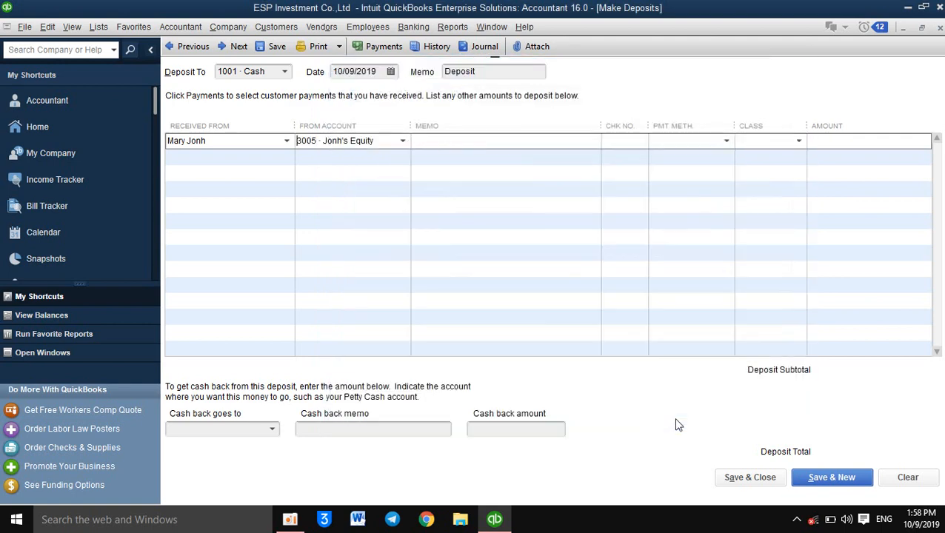
Step: Enter the memo "Investment in business" on the shareholder's deposit line and choose Cash as its payment method
{"action": "left_click", "coordinate": [449, 143]}
{"action": "type", "text": "Investment in business"}
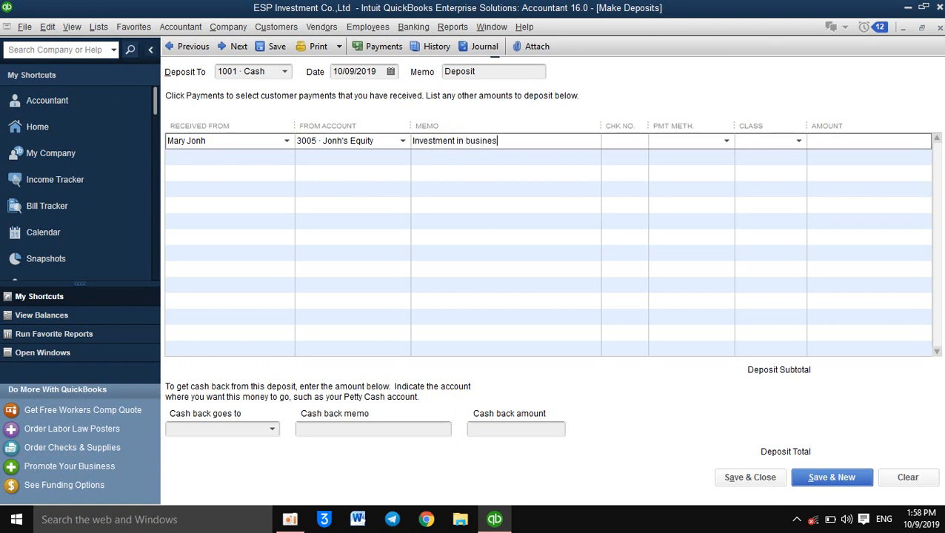
{"action": "key", "text": "Tab"}
{"action": "left_click", "coordinate": [728, 142]}
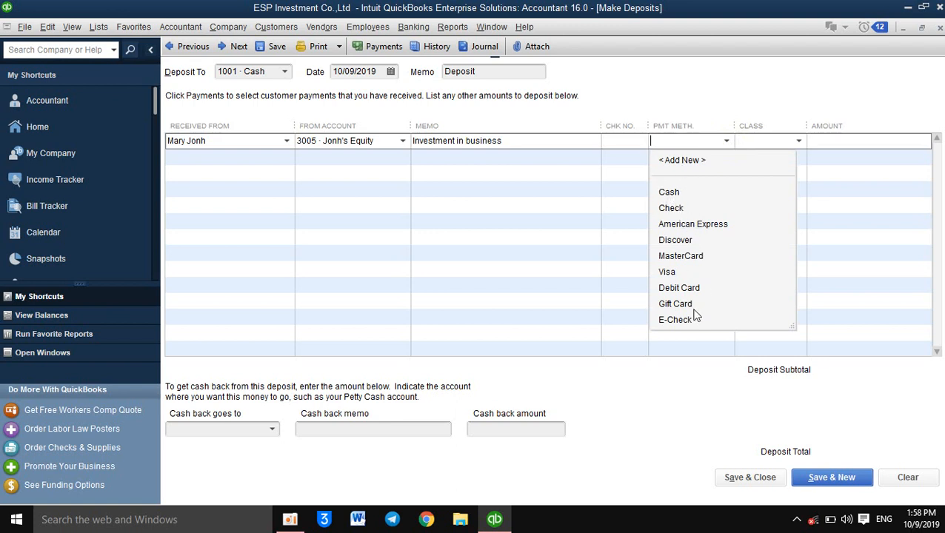
{"action": "left_click", "coordinate": [670, 192]}
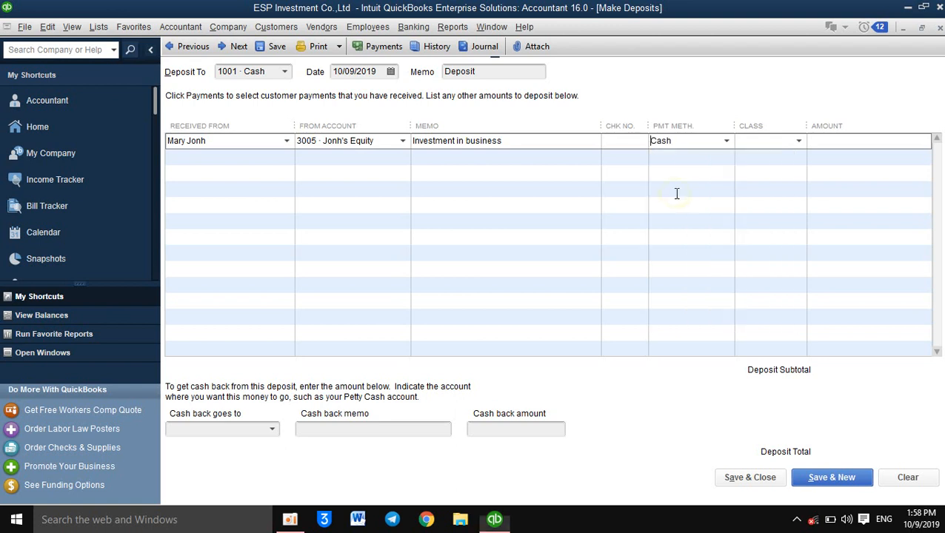
Step: Enter 5,000 as the deposit line's amount and save the deposit, continuing with a new blank one
{"action": "left_click", "coordinate": [437, 163]}
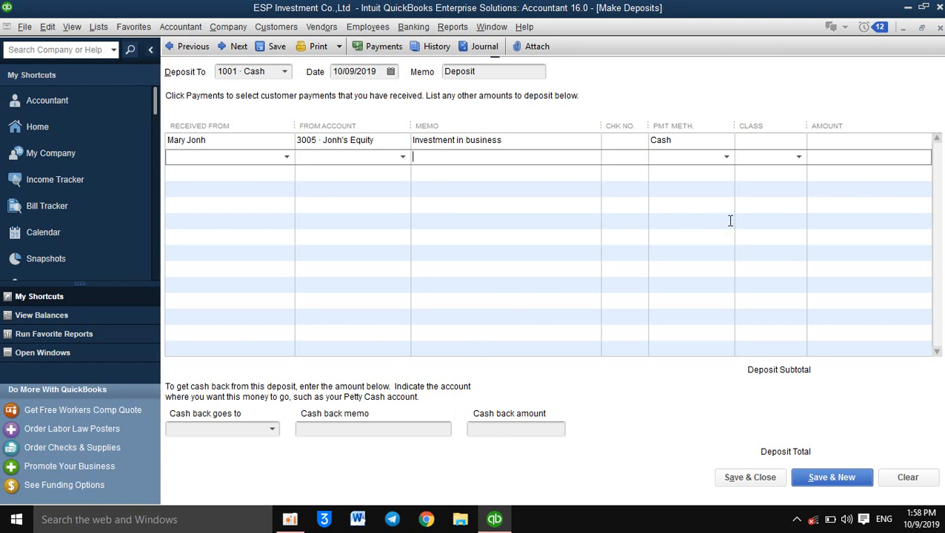
{"action": "left_click", "coordinate": [845, 140]}
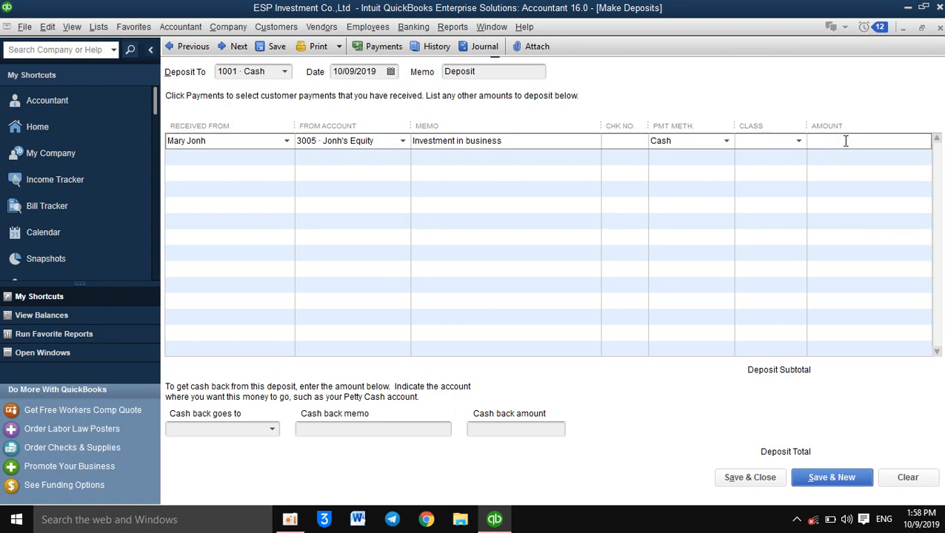
{"action": "type", "text": "5000"}
{"action": "key", "text": "alt+n"}
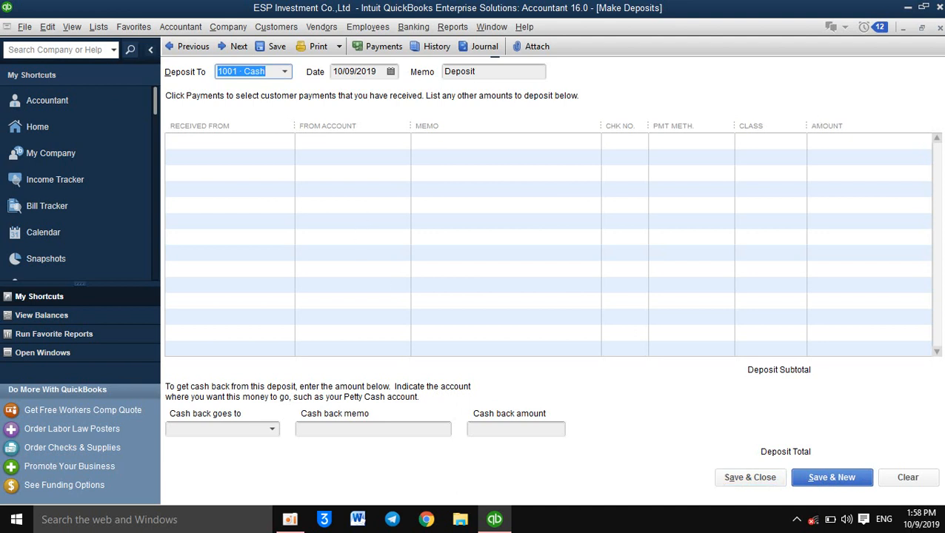
Step: Choose the new shareholder as the party the money is received from on the new deposit's first line
{"action": "left_click", "coordinate": [291, 143]}
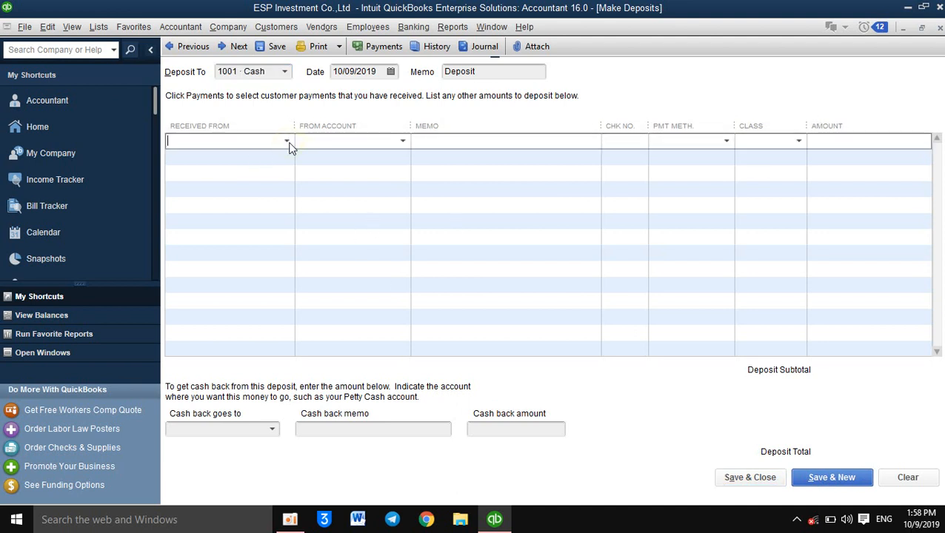
{"action": "left_click", "coordinate": [288, 142]}
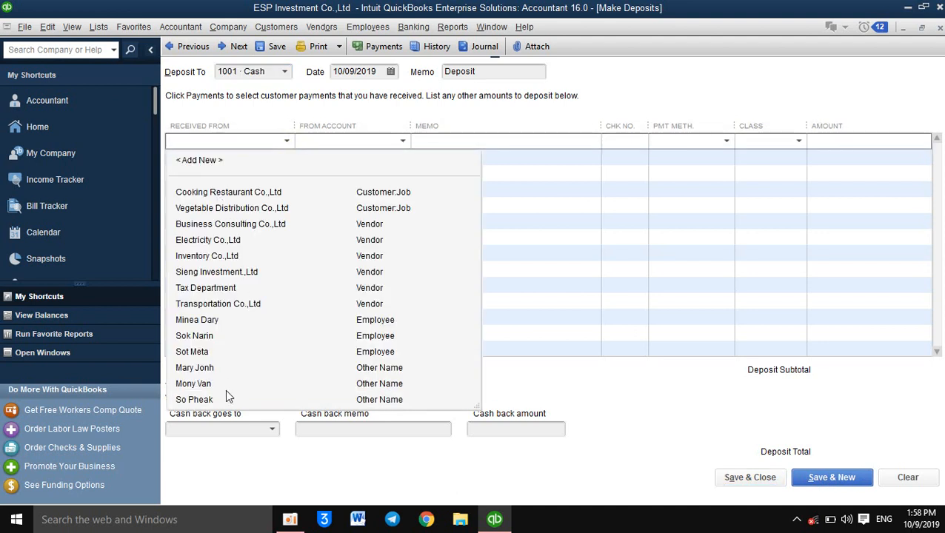
{"action": "left_click", "coordinate": [194, 368]}
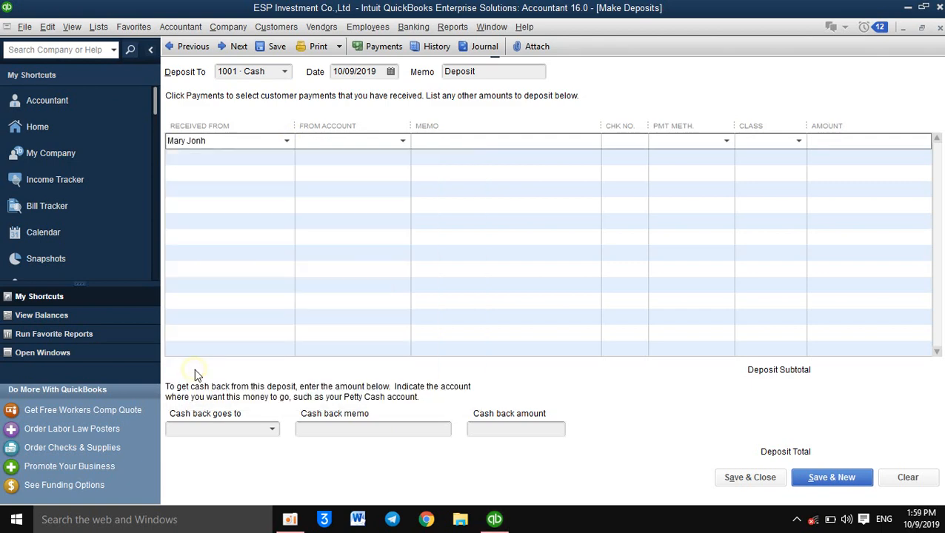
Step: Use equity account 3005 as the line's source account and enter the memo "Investment in business"
{"action": "left_click", "coordinate": [349, 141]}
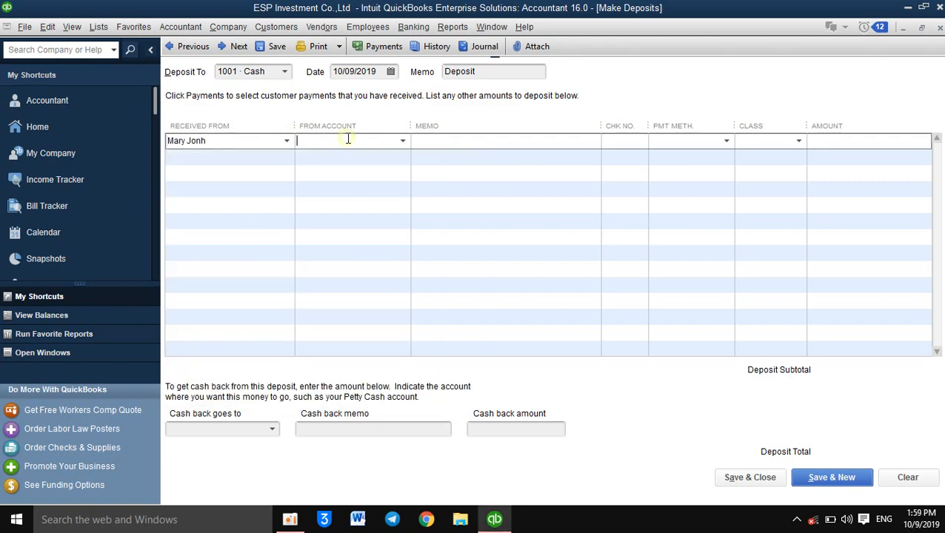
{"action": "left_click", "coordinate": [403, 144]}
{"action": "type", "text": "3005 · Jonh's Equity"}
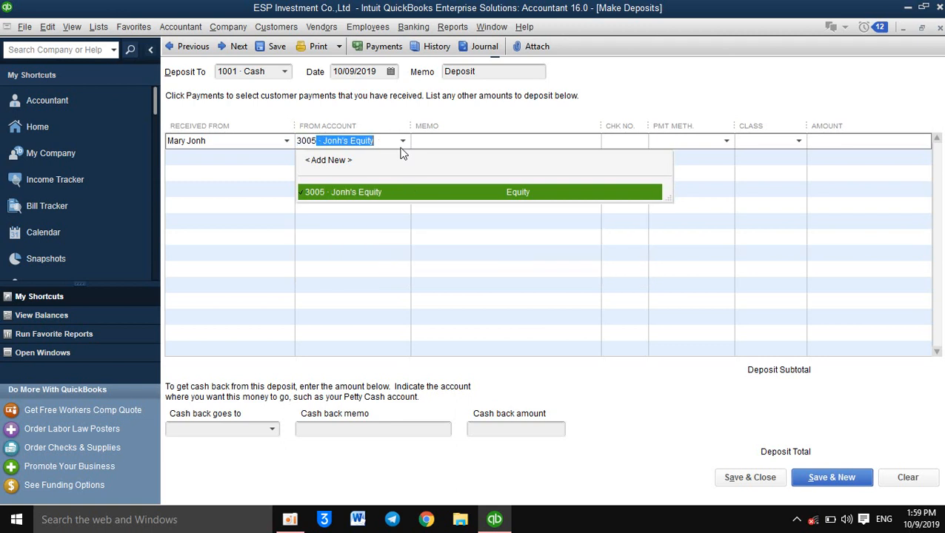
{"action": "key", "text": "Tab"}
{"action": "type", "text": "I"}
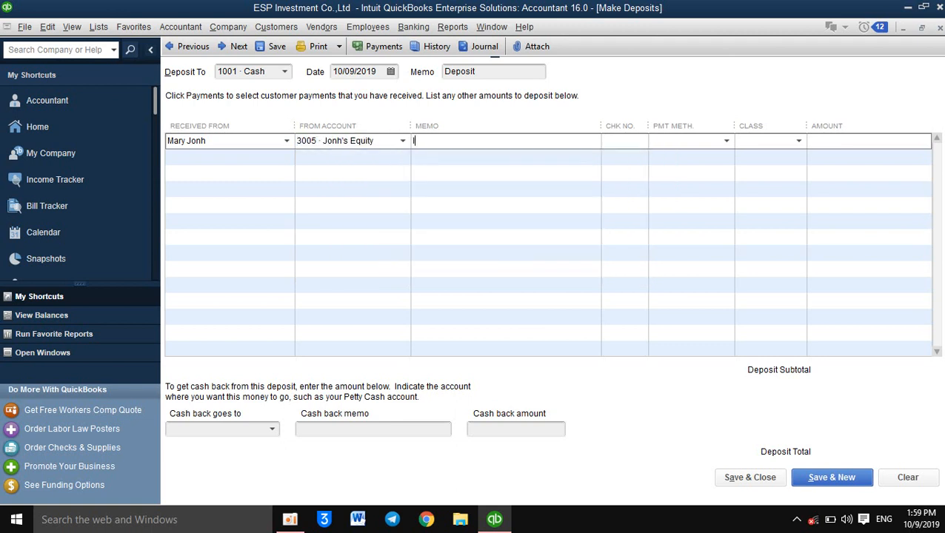
{"action": "type", "text": "nvestment in business"}
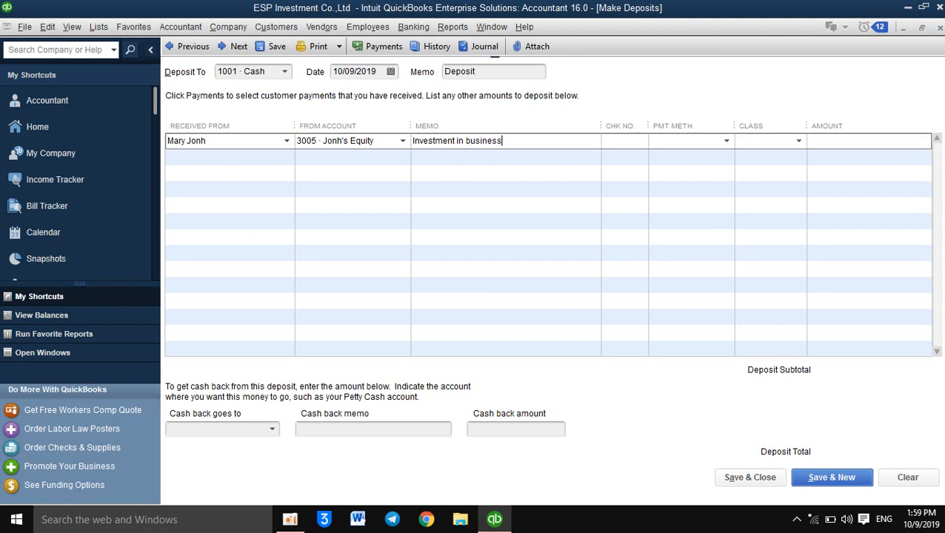
Step: Set the line's payment method to Cash and enter an amount of 5,000
{"action": "key", "text": "Tab"}
{"action": "key", "text": "Tab"}
{"action": "type", "text": "C"}
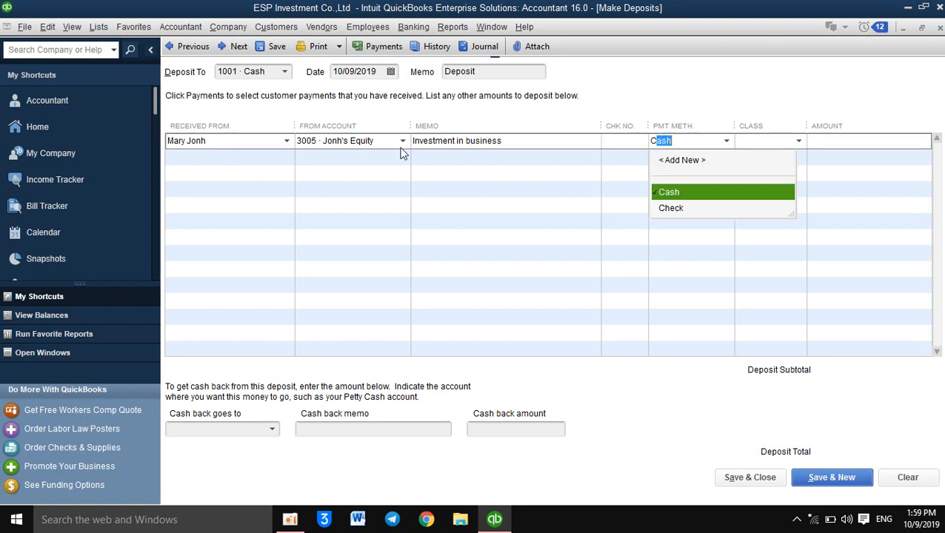
{"action": "key", "text": "Tab"}
{"action": "type", "text": "5"}
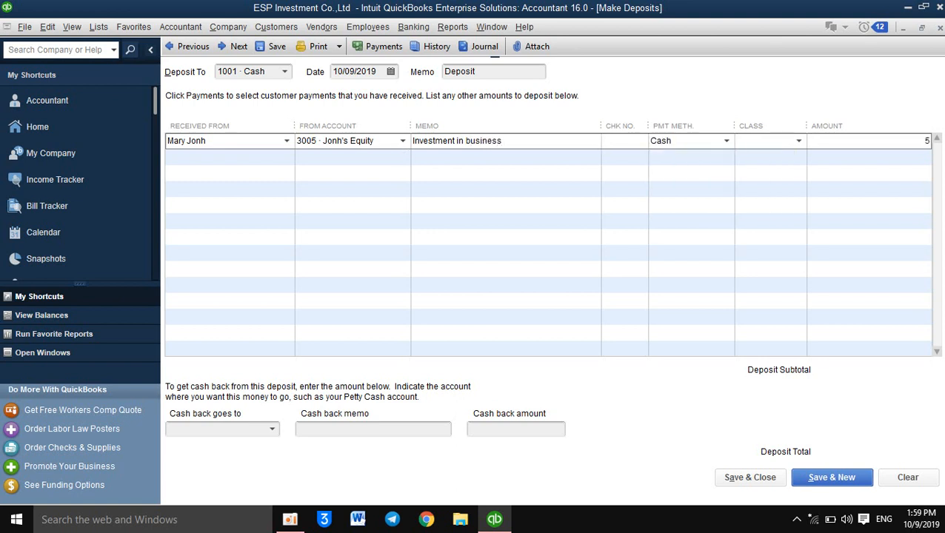
{"action": "type", "text": "000"}
{"action": "key", "text": "Tab"}
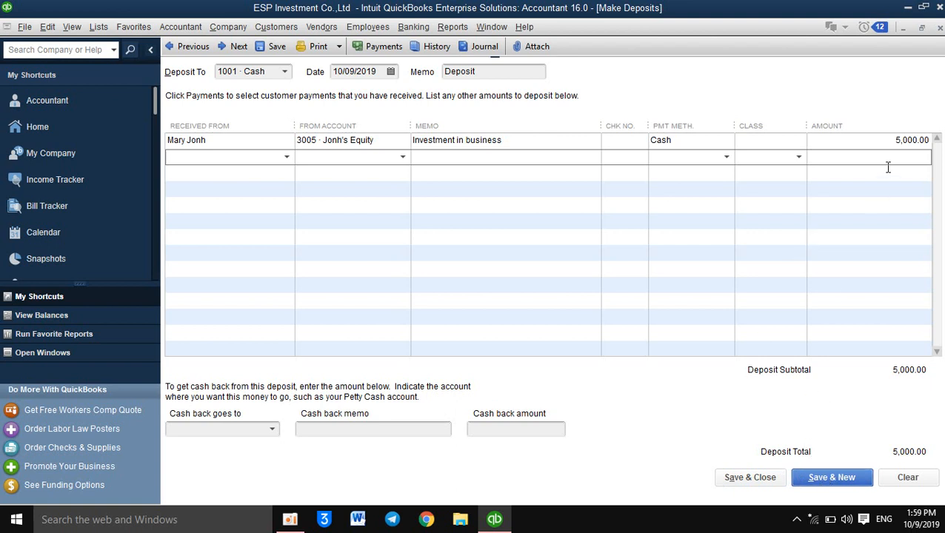
Step: Change the deposit line's amount to 7,000, then save and close the deposit
{"action": "left_click", "coordinate": [901, 141]}
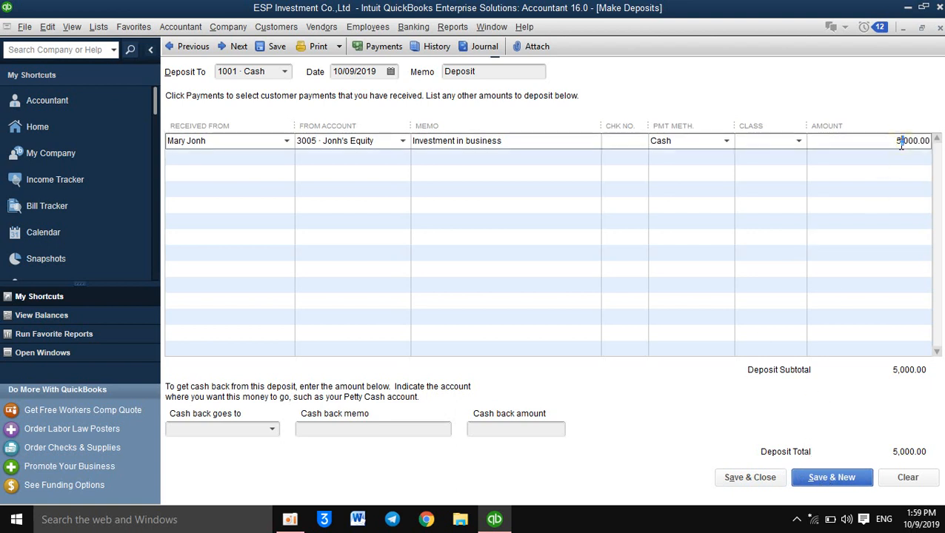
{"action": "key", "text": "Left"}
{"action": "key", "text": "Delete"}
{"action": "type", "text": "7"}
{"action": "key", "text": "Tab"}
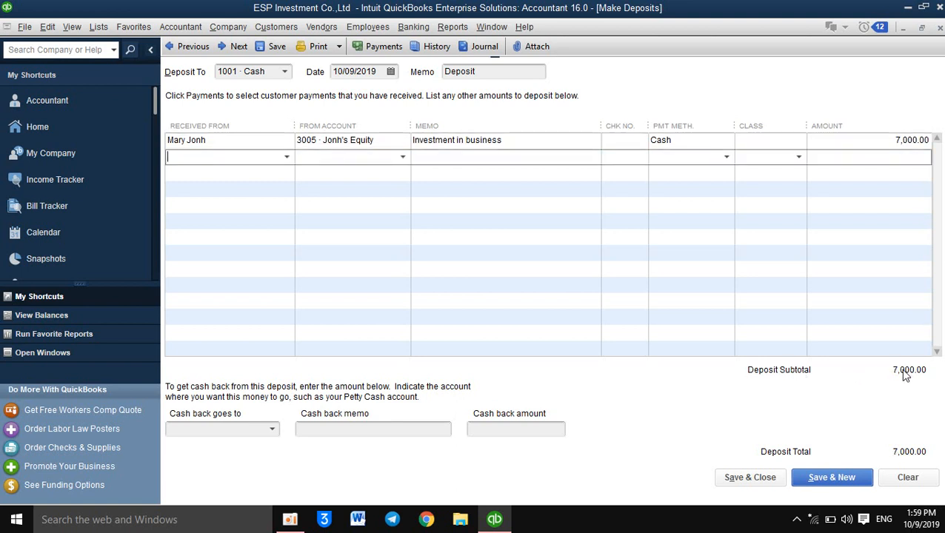
{"action": "left_click", "coordinate": [763, 478]}
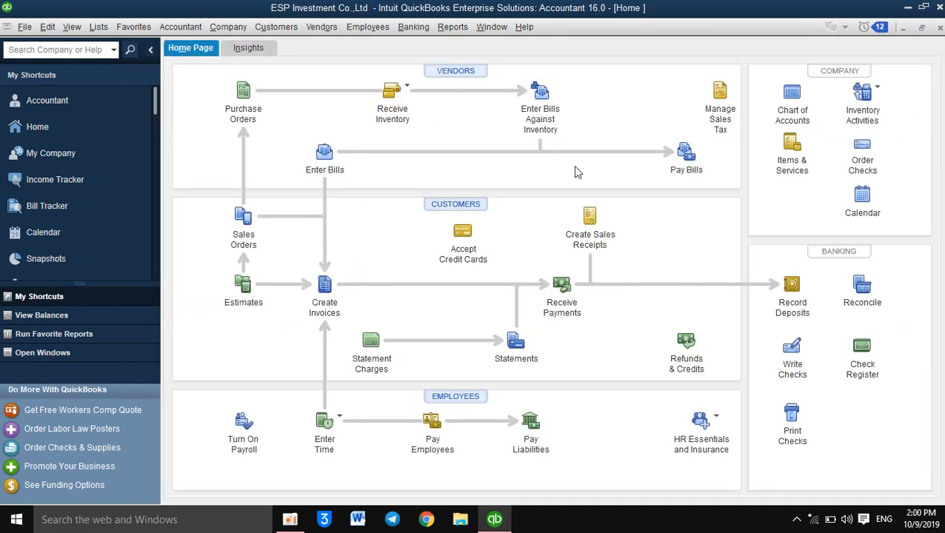
Step: Run the Journal report for This Month-to-date and review the entries down to the new shareholder's deposits
{"action": "left_click", "coordinate": [451, 28]}
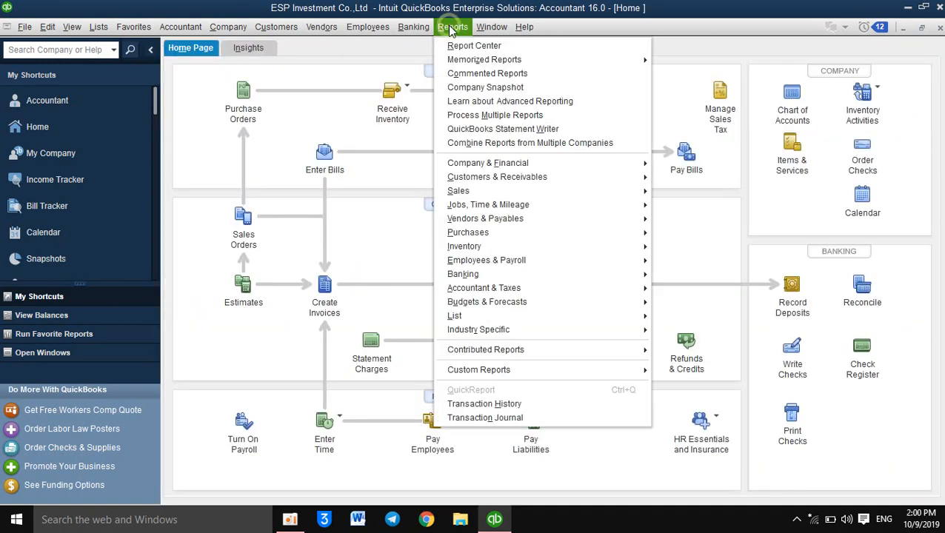
{"action": "left_click", "coordinate": [363, 118]}
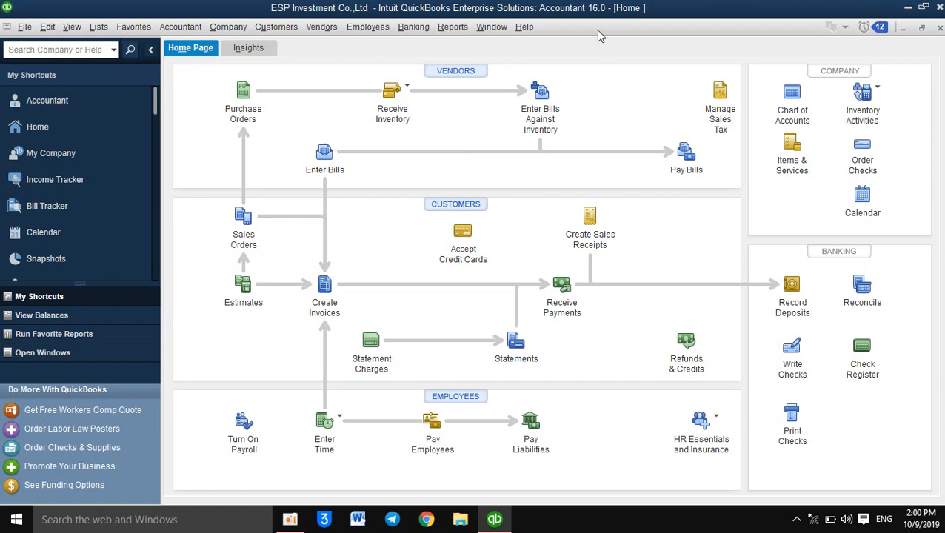
{"action": "left_click", "coordinate": [458, 29]}
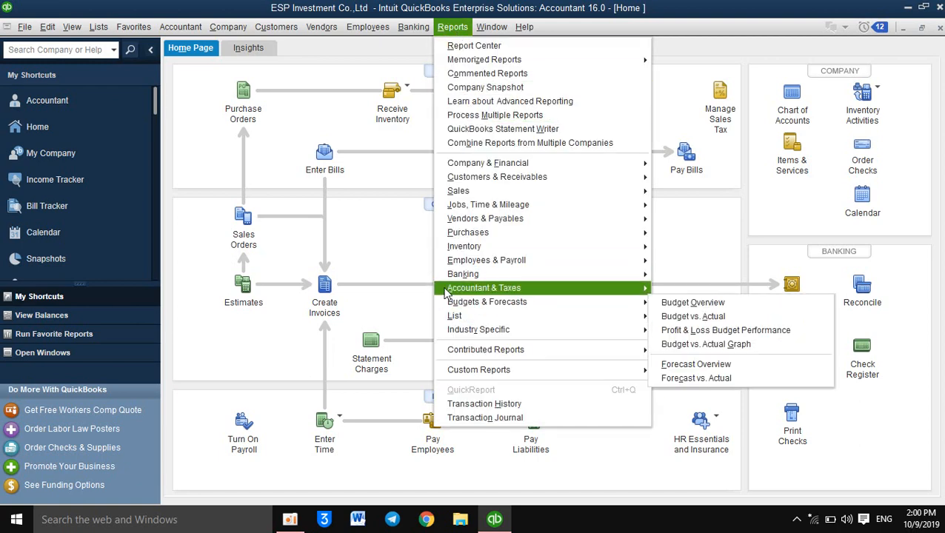
{"action": "mouse_move", "coordinate": [447, 293]}
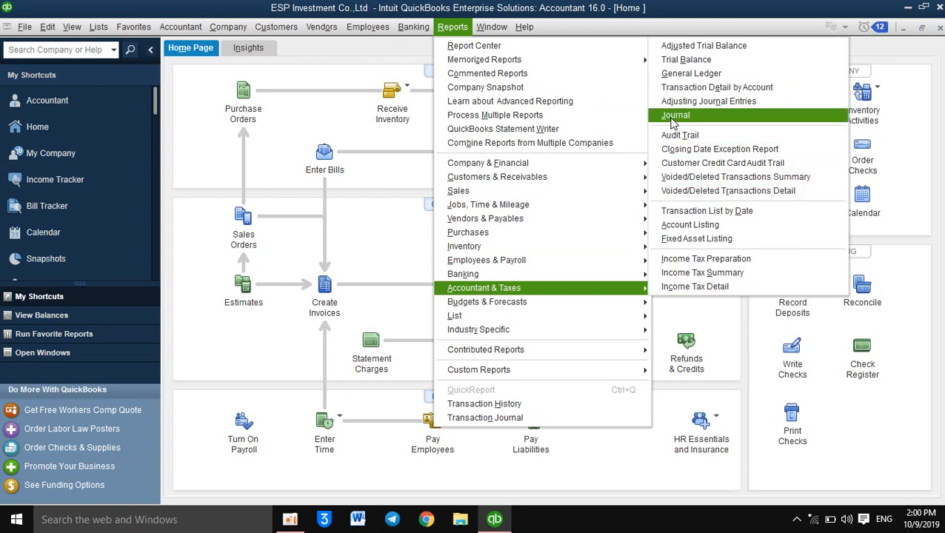
{"action": "left_click", "coordinate": [728, 118]}
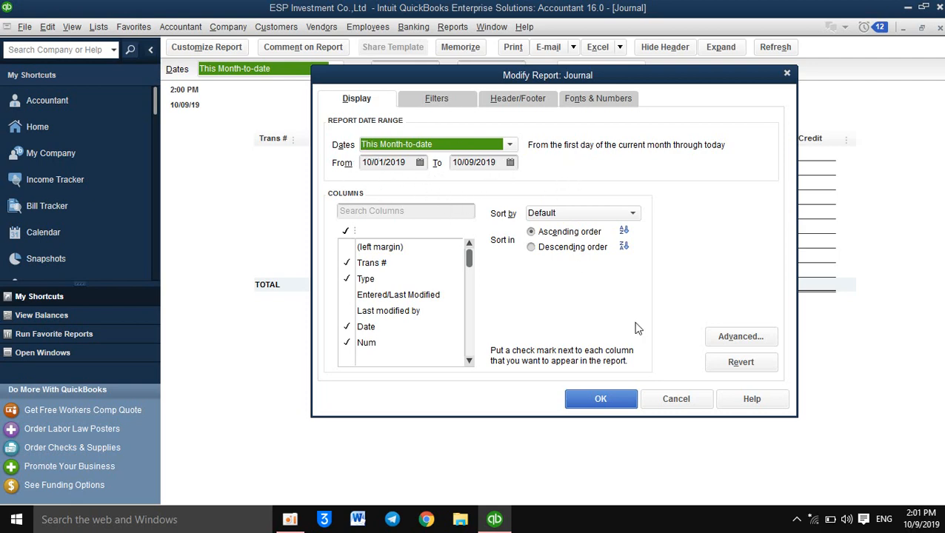
{"action": "left_click", "coordinate": [605, 402]}
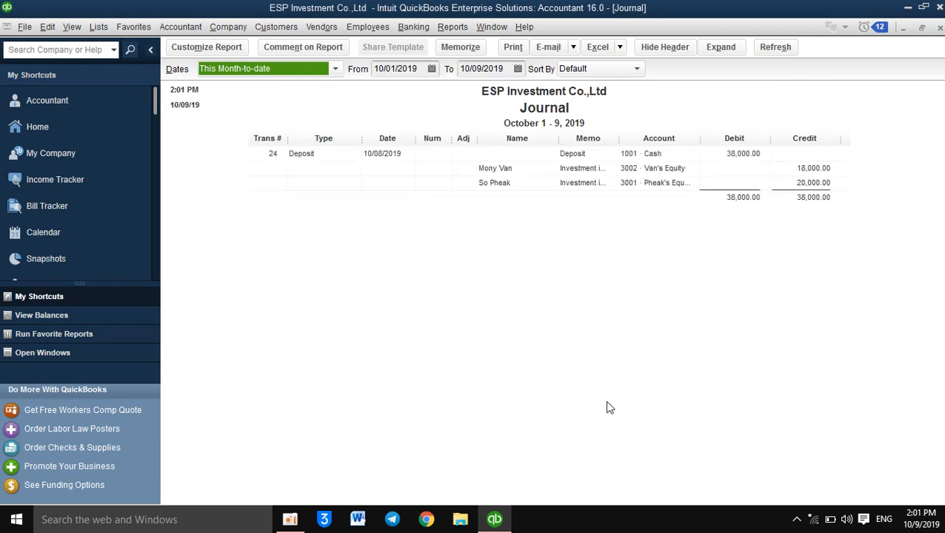
{"action": "scroll", "coordinate": [942, 189], "scroll_direction": "down", "scroll_amount": 3}
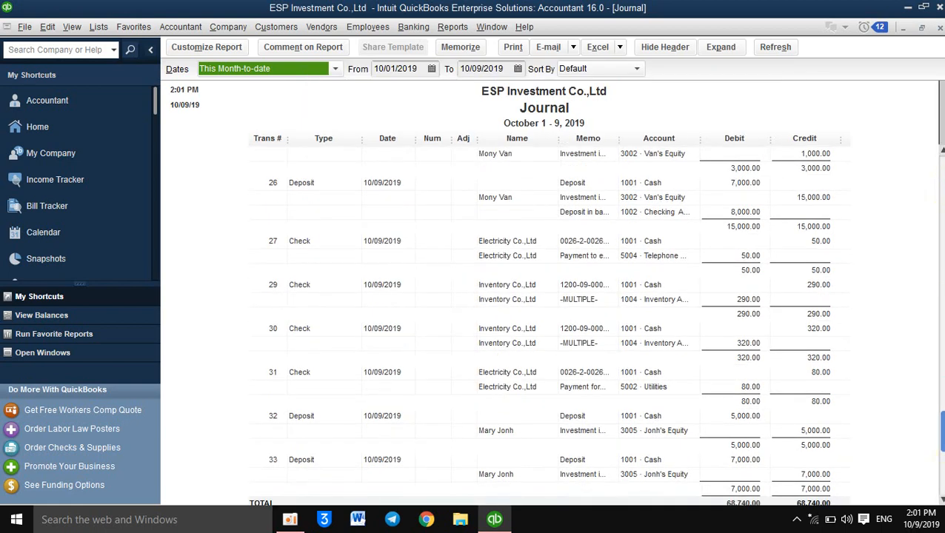
{"action": "scroll", "coordinate": [942, 421], "scroll_direction": "up", "scroll_amount": 1}
{"action": "scroll", "coordinate": [944, 423], "scroll_direction": "down", "scroll_amount": 2}
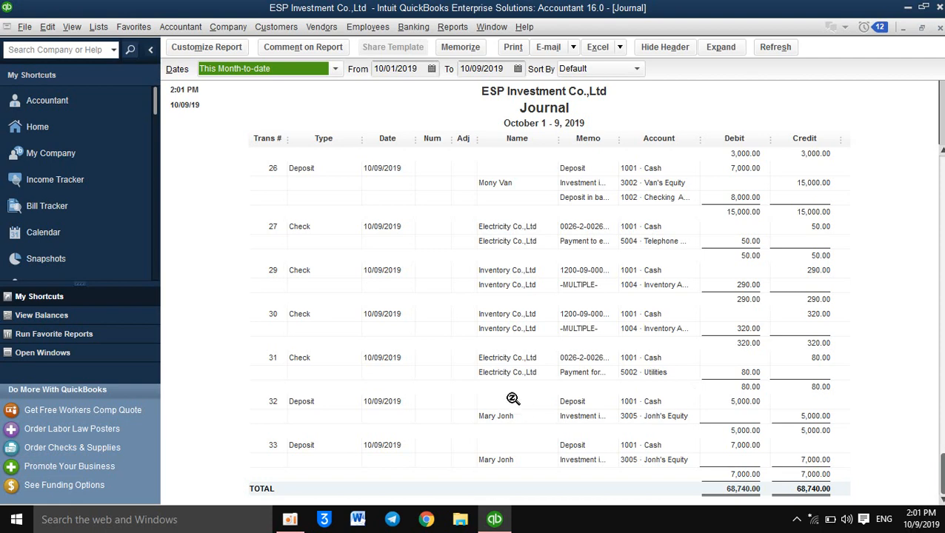
Step: Open the shareholder's 5,000 deposit from the Journal report, delete that transaction, and return to the report
{"action": "double_click", "coordinate": [629, 416]}
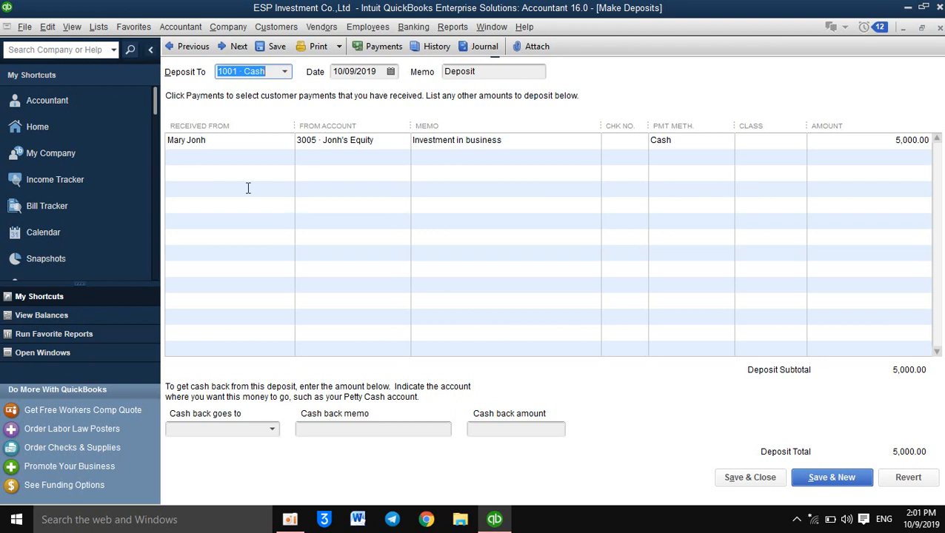
{"action": "left_click", "coordinate": [47, 30]}
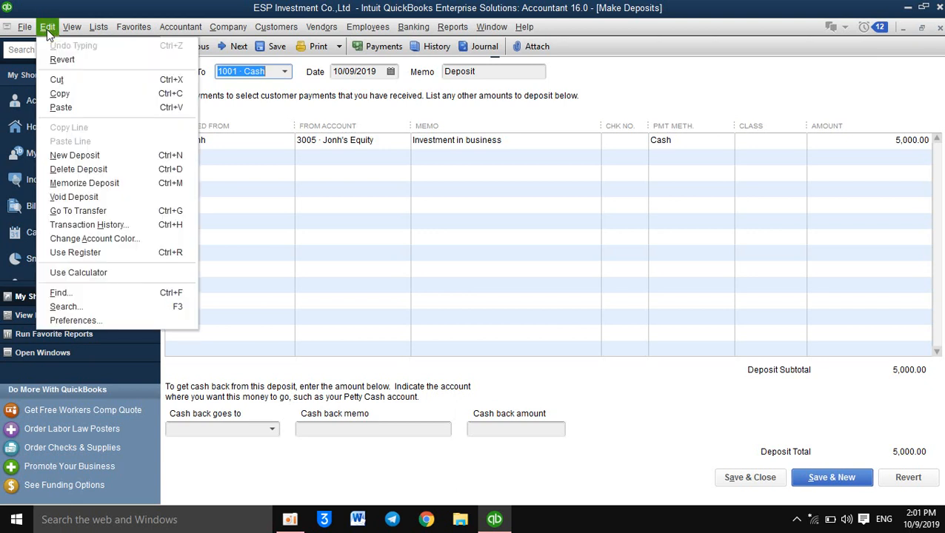
{"action": "left_click", "coordinate": [48, 175]}
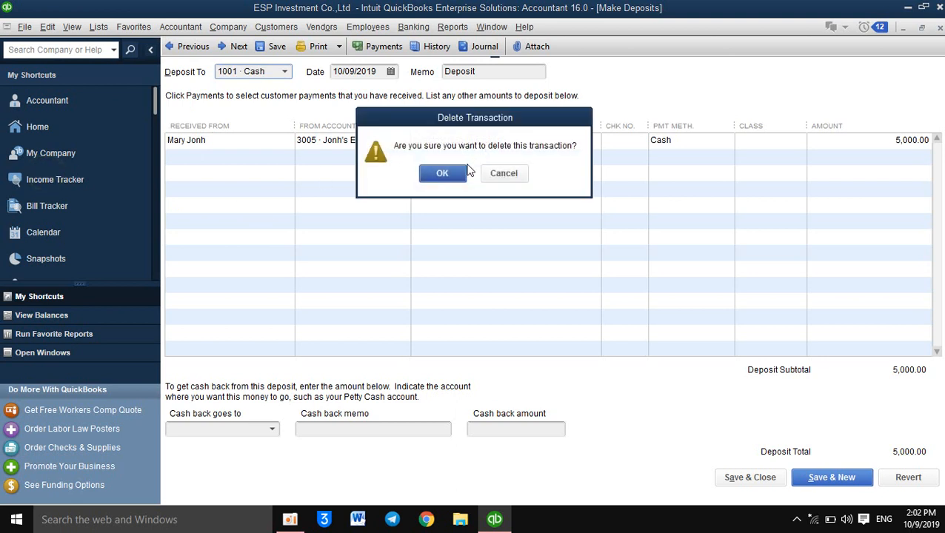
{"action": "left_click", "coordinate": [460, 175]}
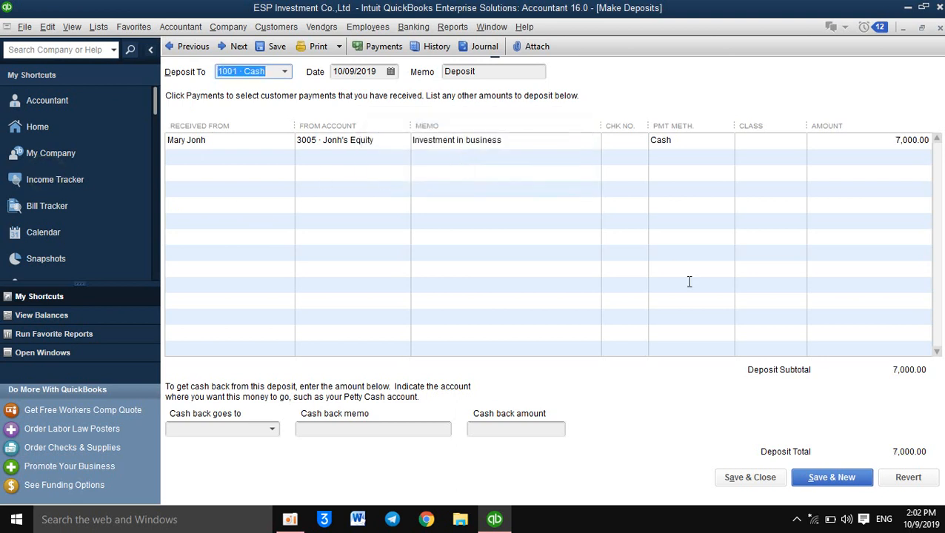
{"action": "left_click", "coordinate": [940, 28]}
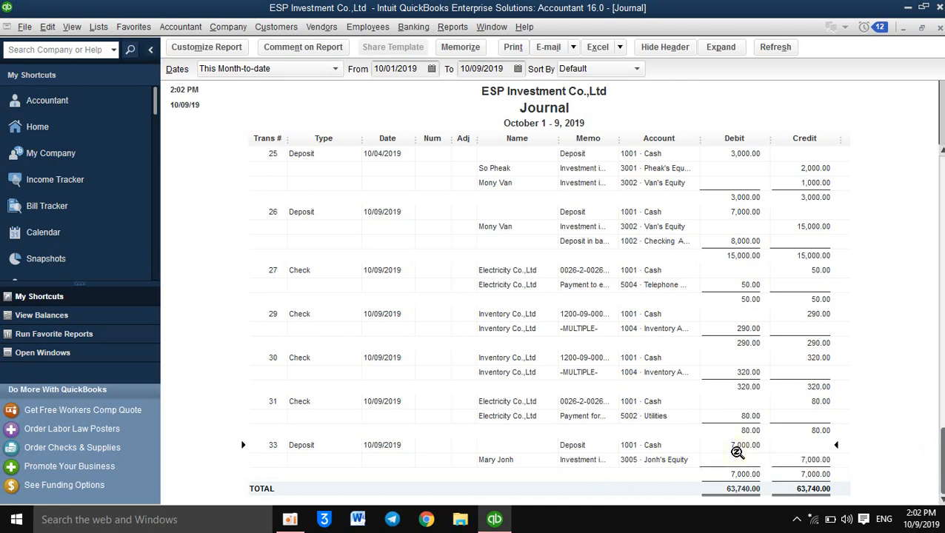
Step: Open the shareholder's remaining deposit from the Journal report, change its amount to 10,000, and record the change
{"action": "double_click", "coordinate": [623, 451]}
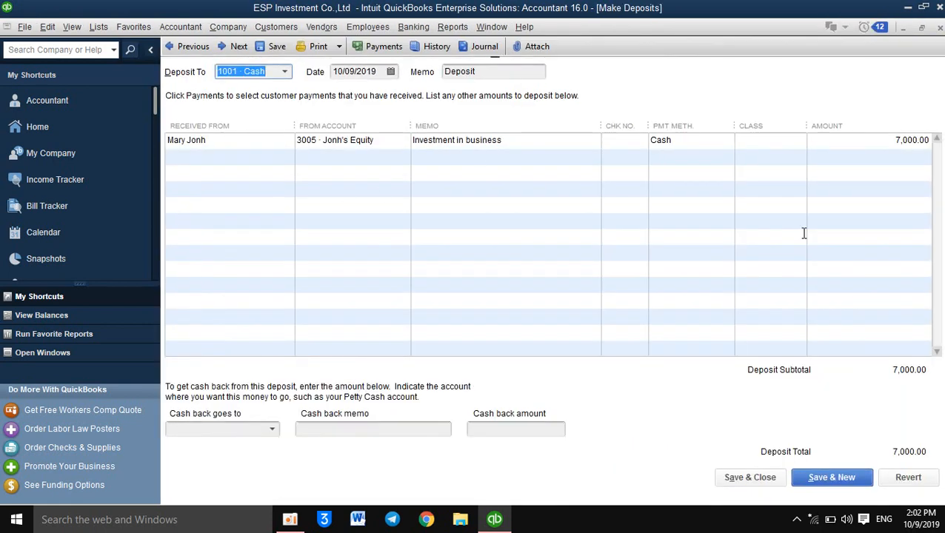
{"action": "left_click", "coordinate": [899, 141]}
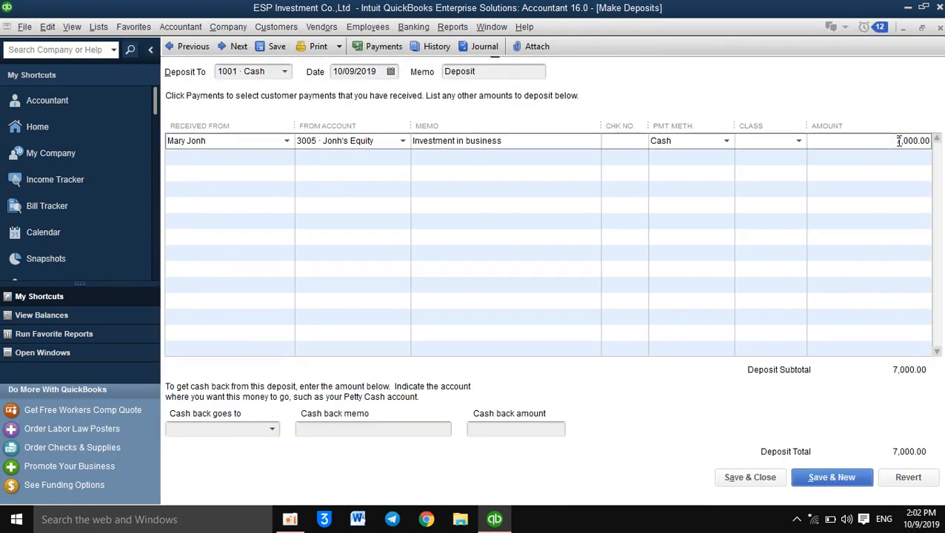
{"action": "type", "text": "10"}
{"action": "left_click", "coordinate": [756, 478]}
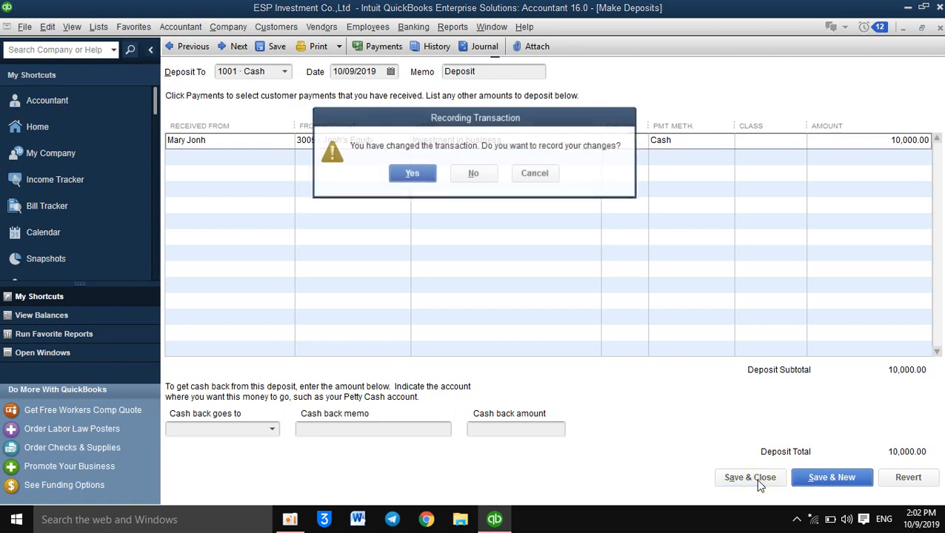
{"action": "left_click", "coordinate": [414, 174]}
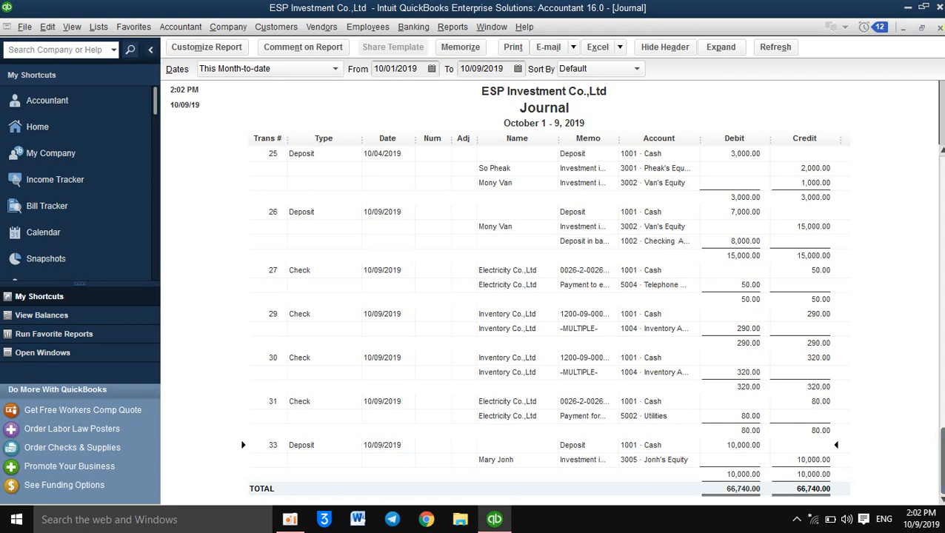
Step: Close the Journal report and minimize the program window
{"action": "left_click", "coordinate": [941, 28]}
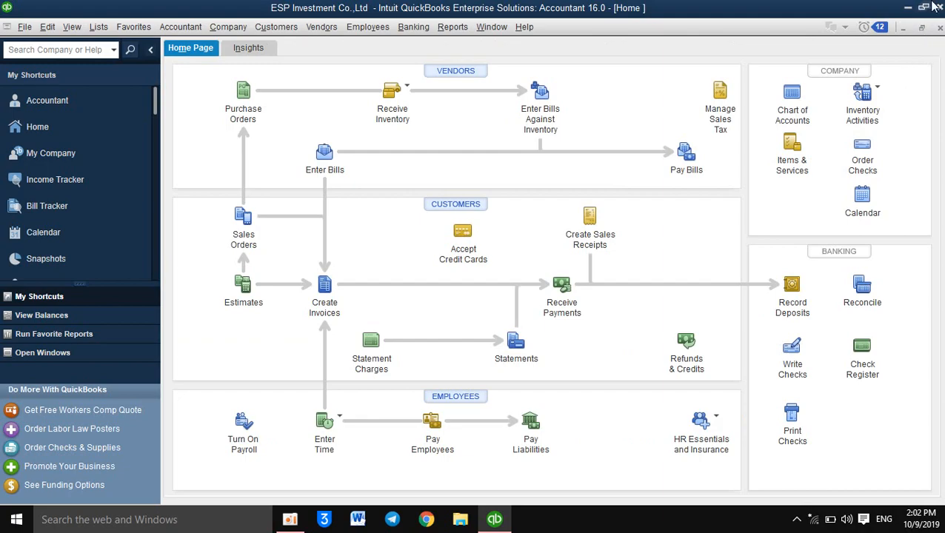
{"action": "left_click", "coordinate": [908, 8]}
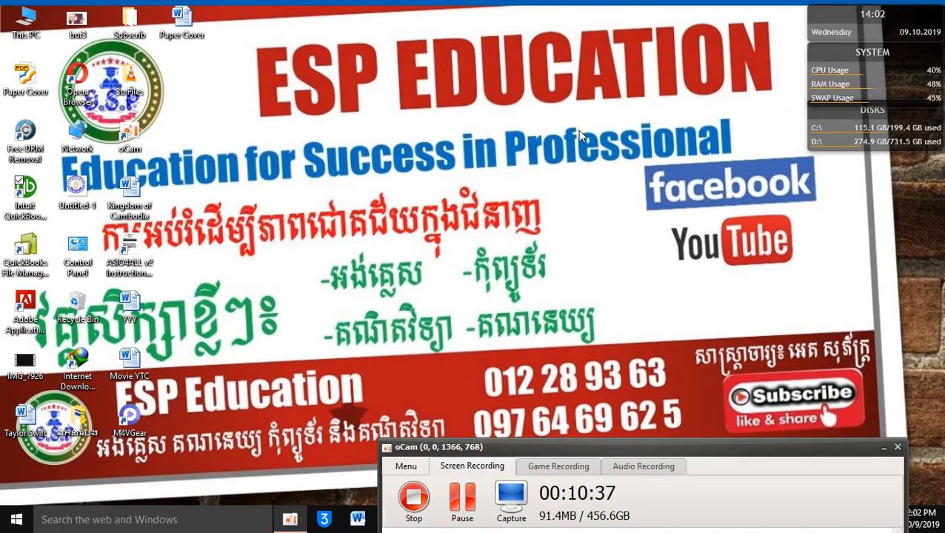